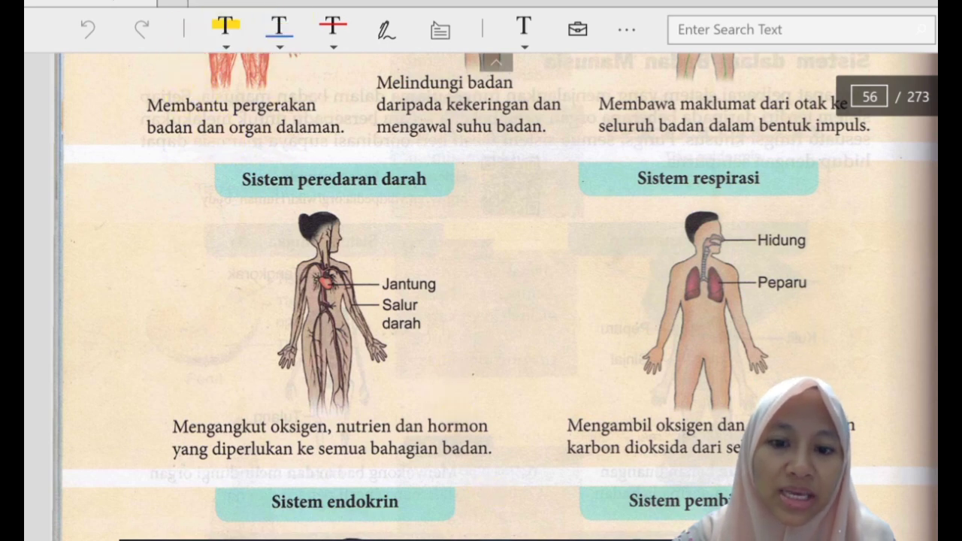
Capture a new snip of the circulatory system diagram in Snipping Tool.
mouse_move(314, 538)
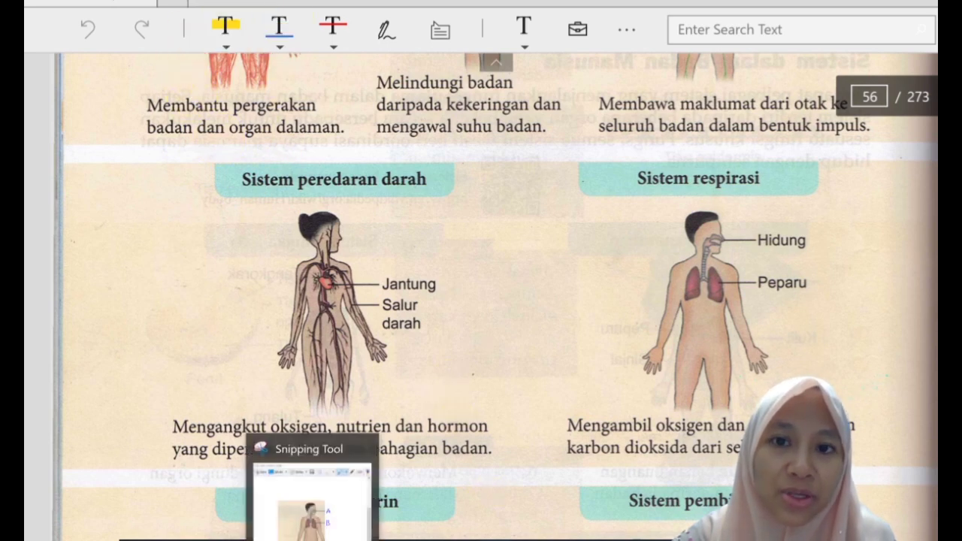
left_click(313, 496)
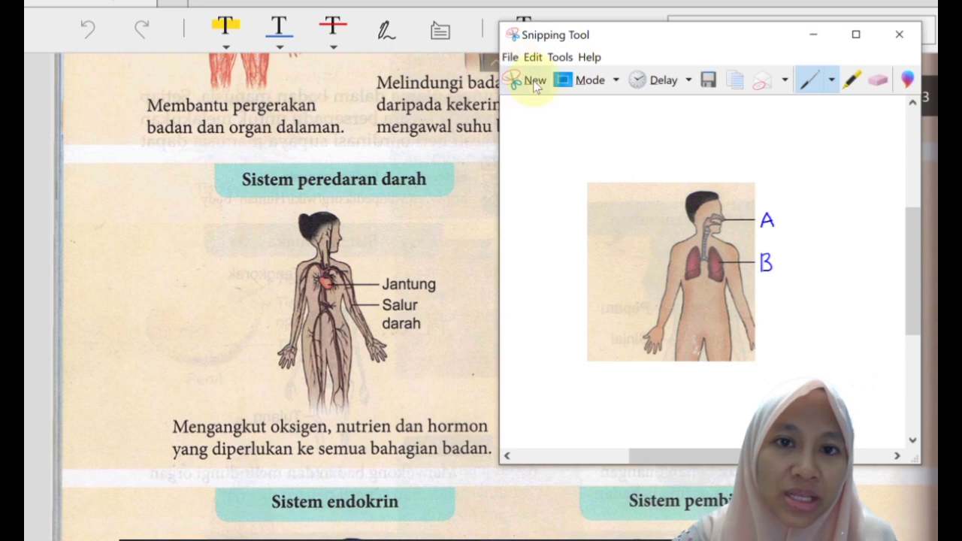
left_click(531, 78)
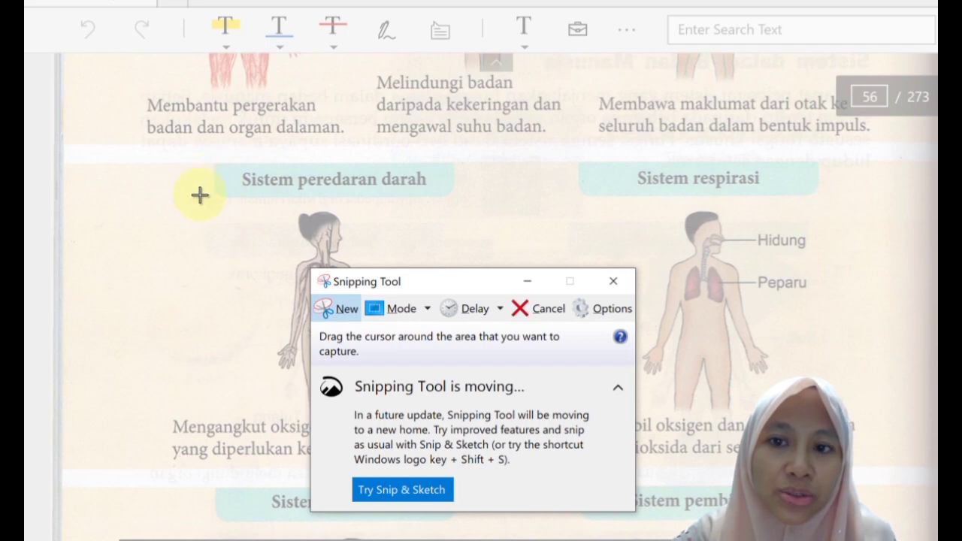
left_click_drag(199, 194, 462, 405)
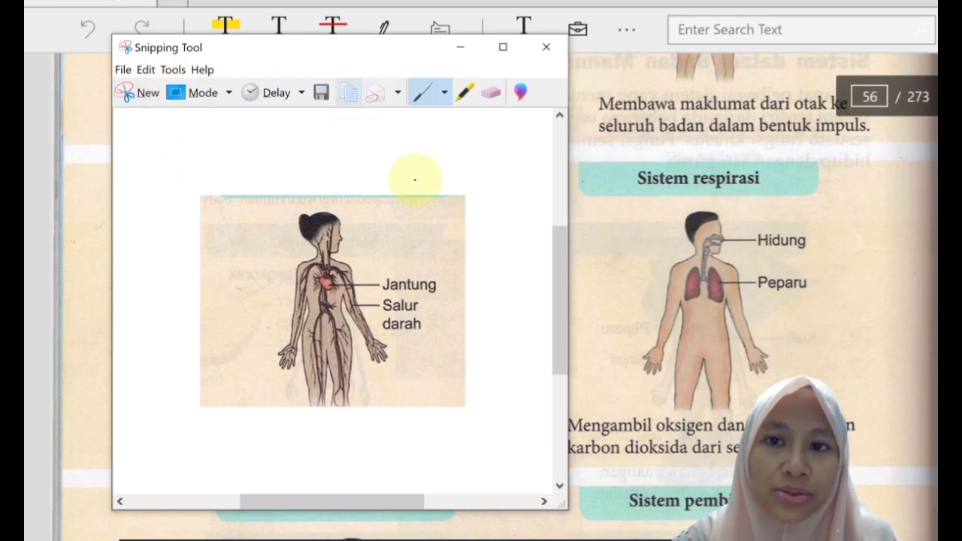
Save the snip as 'sistem peredaran darah' PNG in Pictures.
left_click(322, 93)
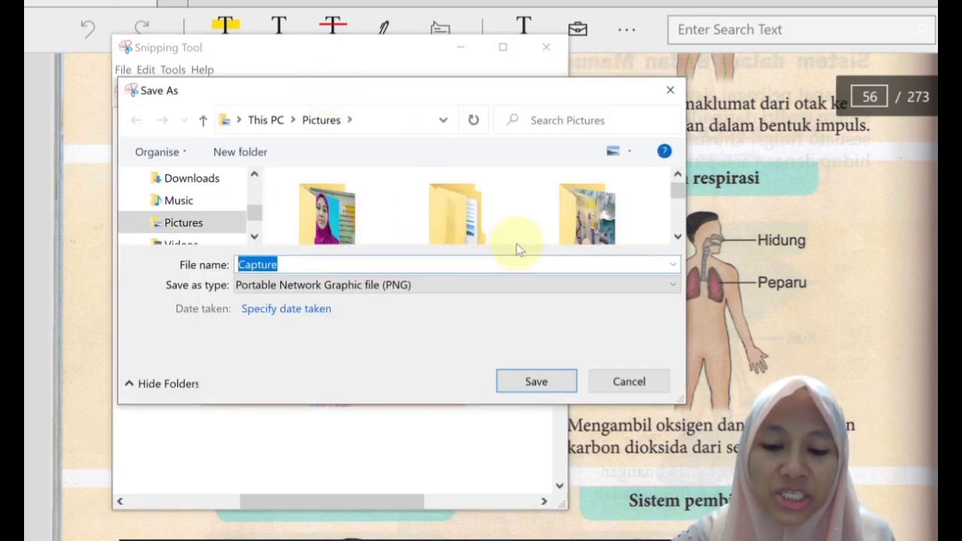
type("sistem p")
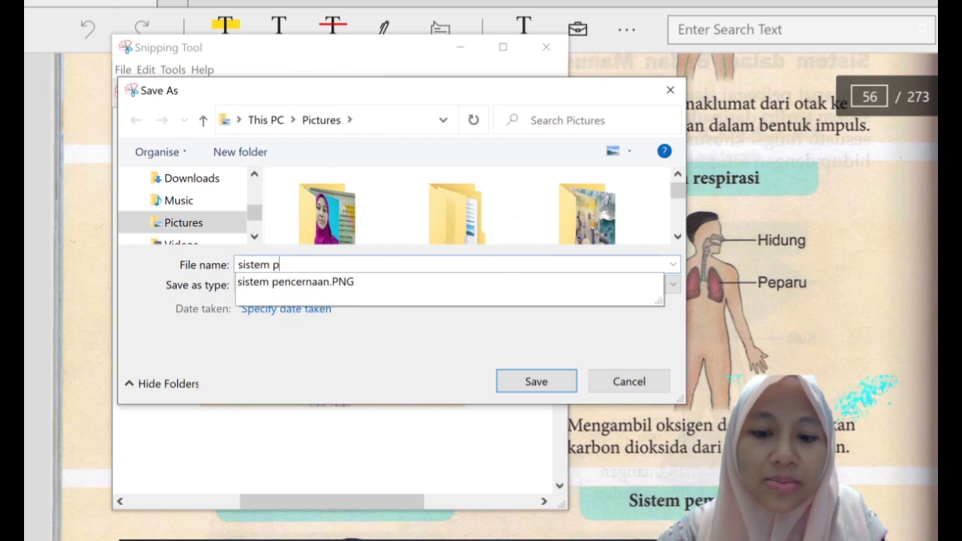
type("eredaran ")
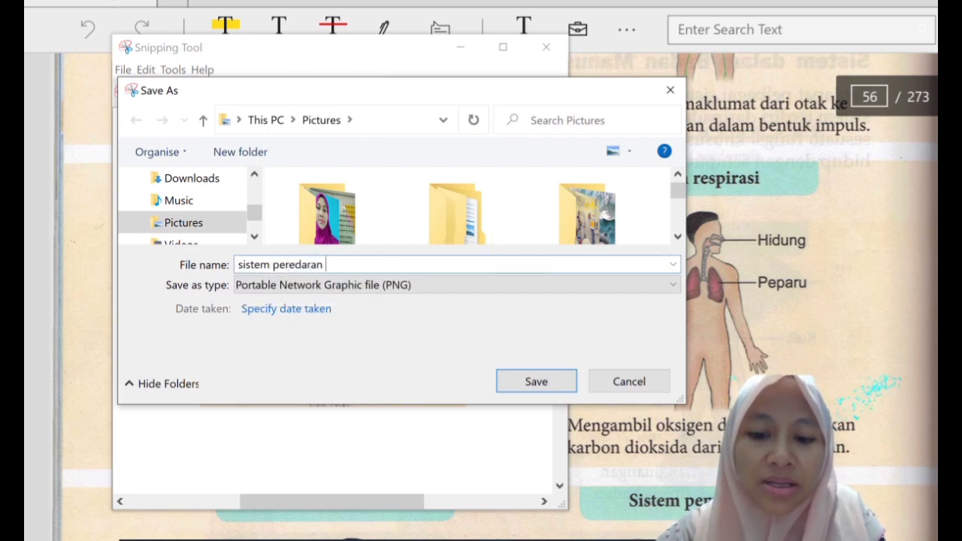
type("da")
key("BackSpace")
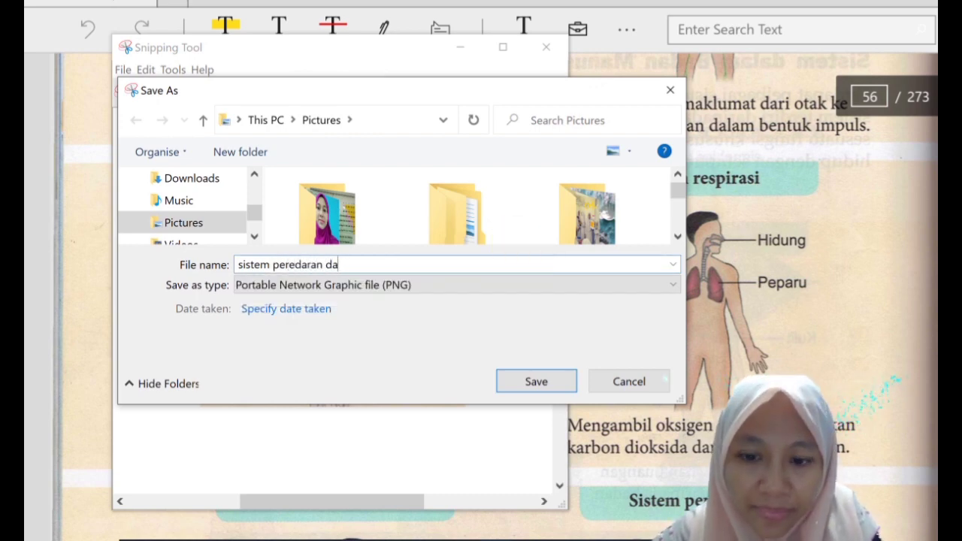
type("rah")
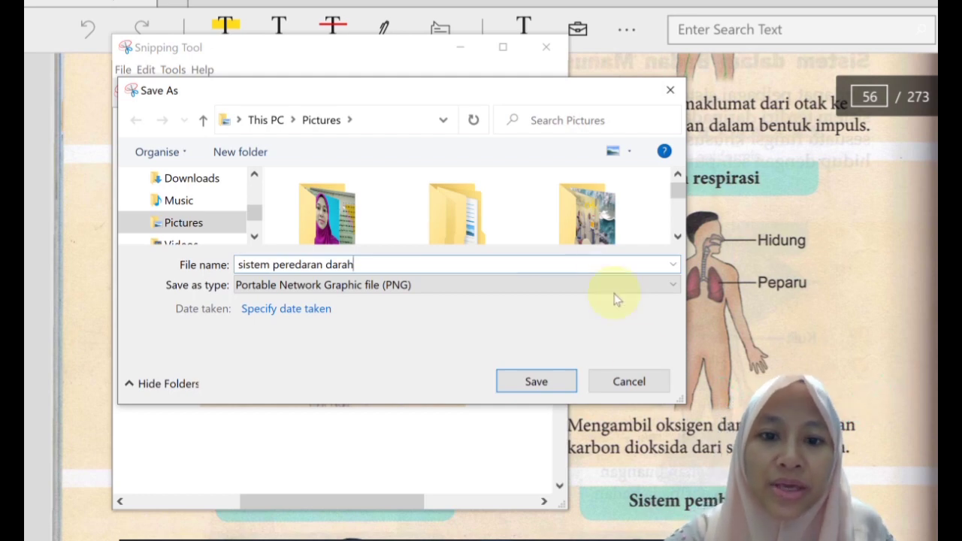
left_click(539, 382)
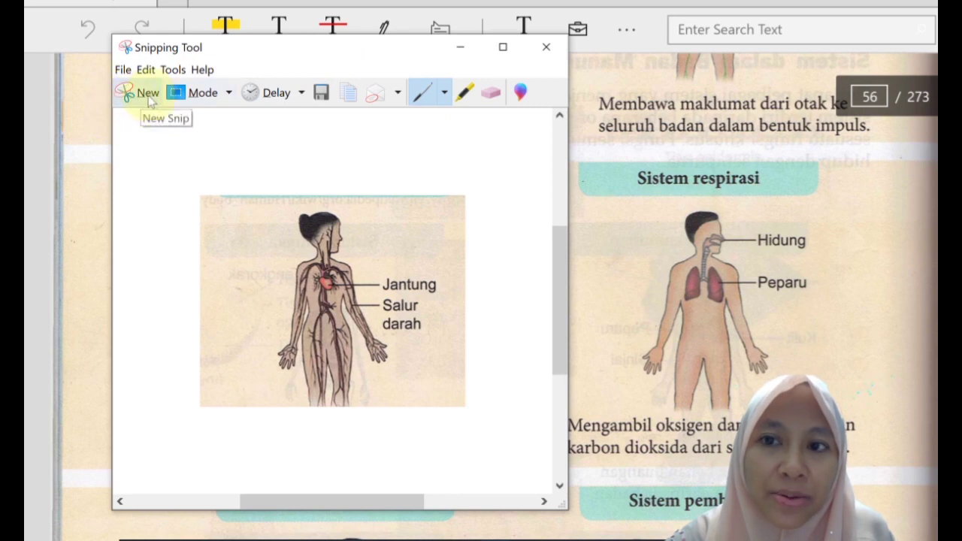
Snip the respiratory system figure and mark its label lines in blue pen.
left_click(146, 96)
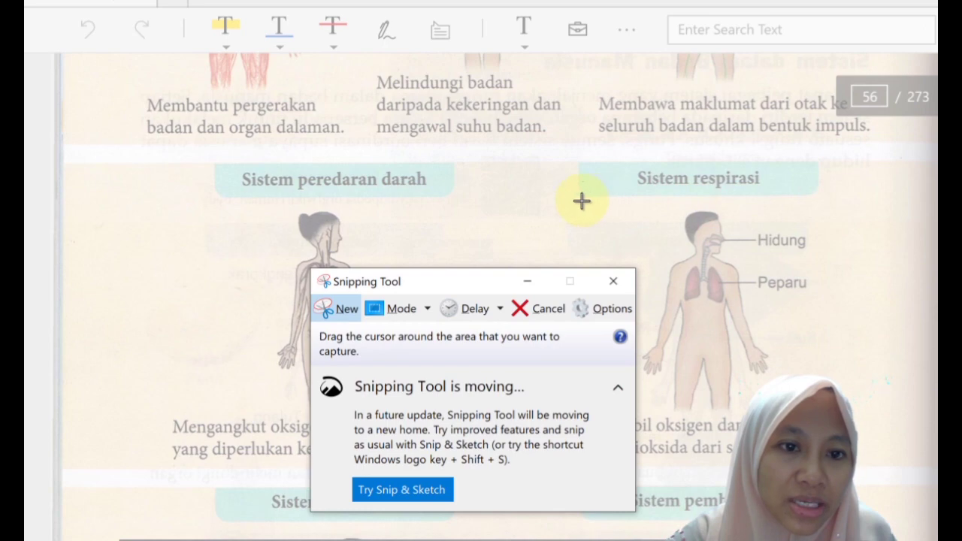
left_click_drag(581, 201, 756, 372)
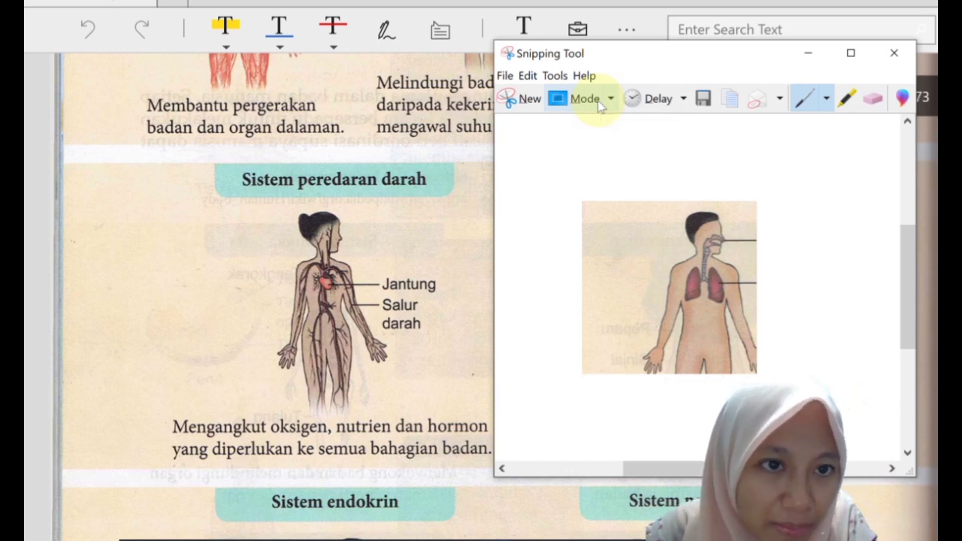
left_click(826, 101)
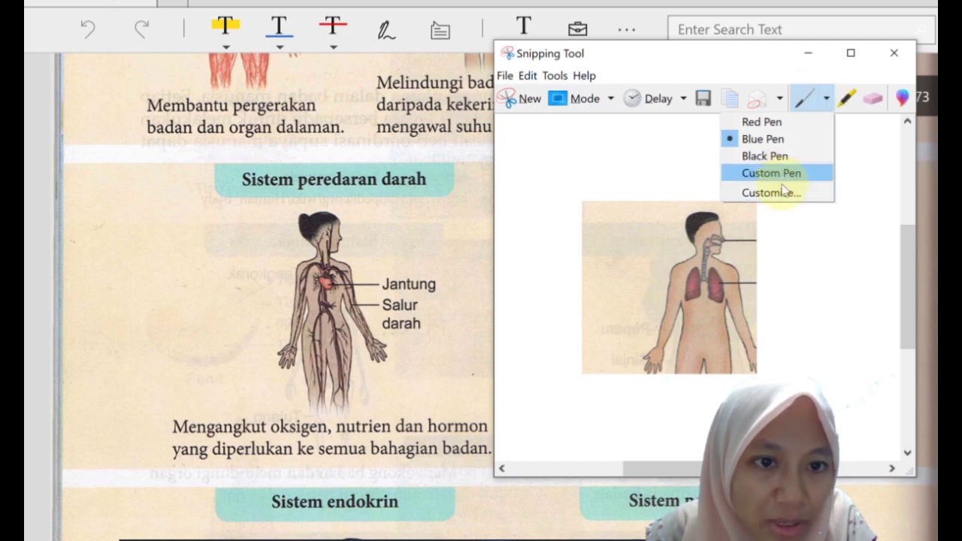
left_click(764, 230)
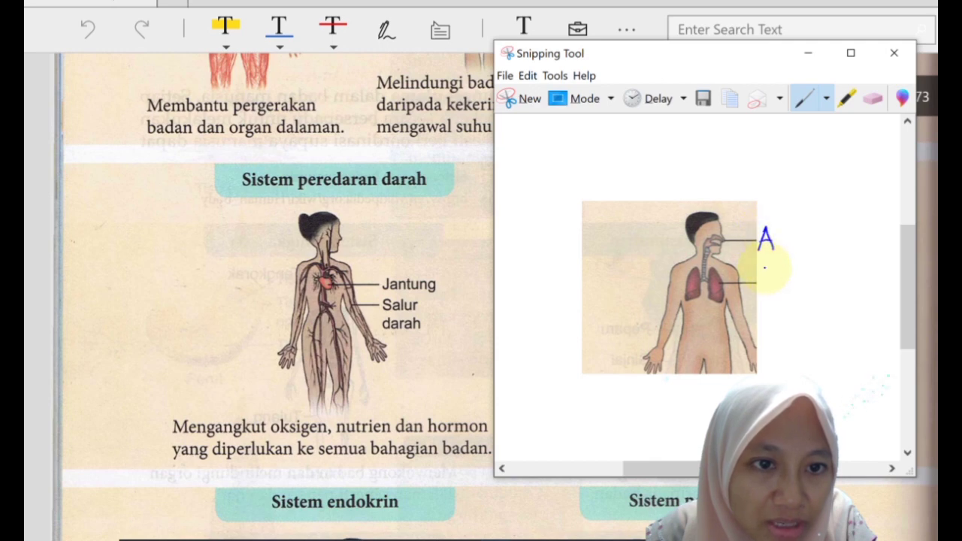
left_click_drag(763, 269, 763, 290)
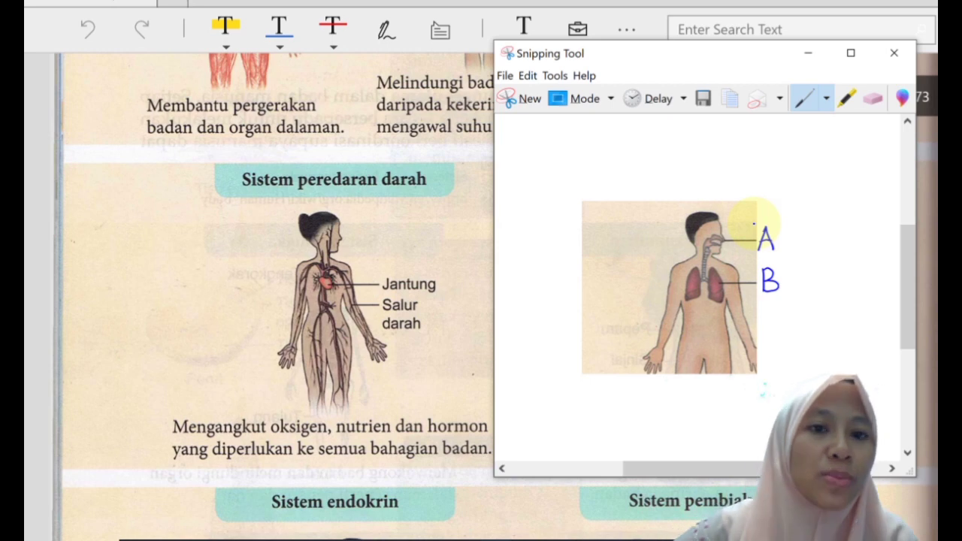
Save the labelled respiratory snip as 'sistem respirasi 2'.
left_click(703, 100)
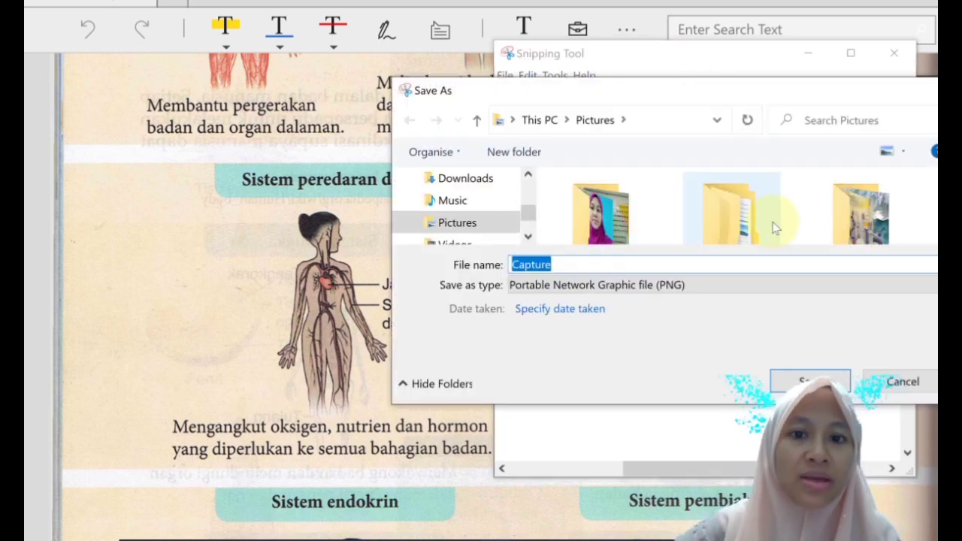
type("sistem")
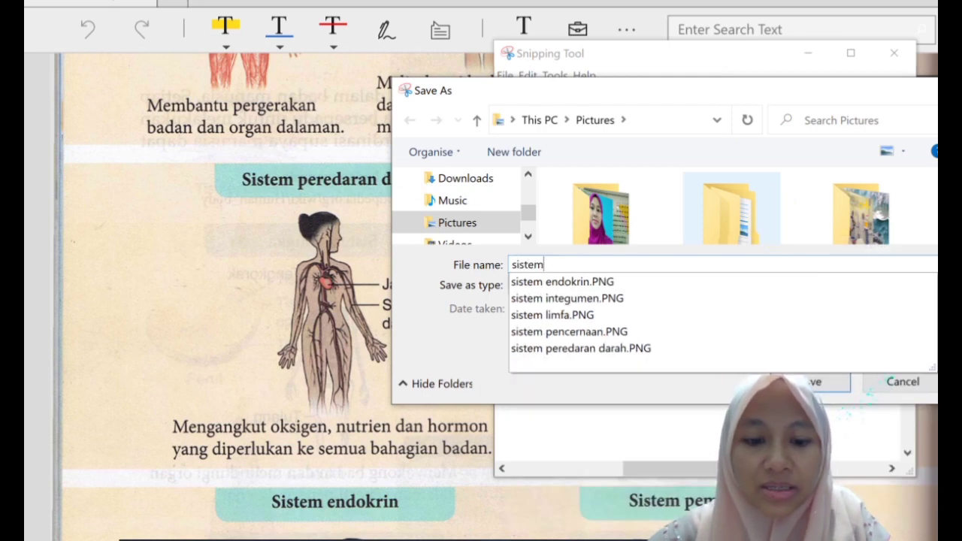
type(" respirasi")
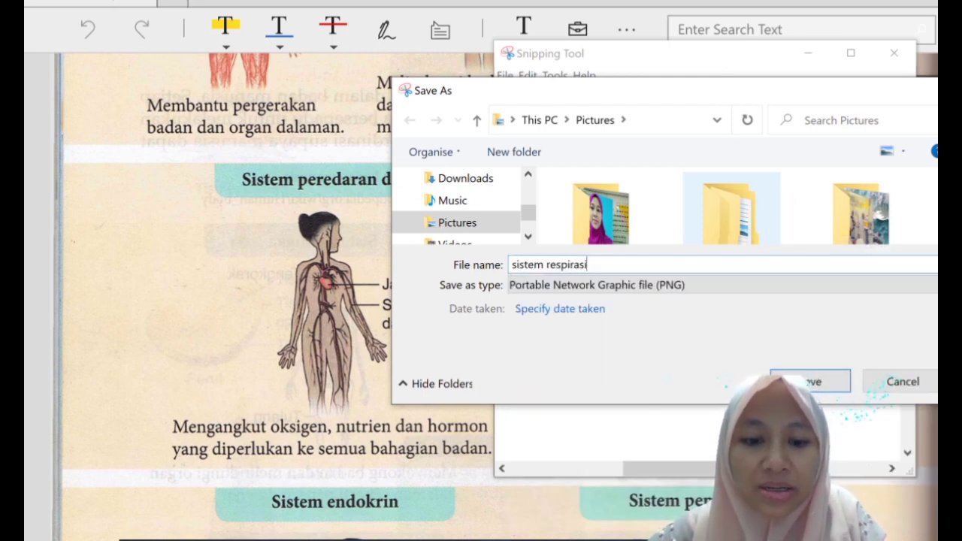
type(" 2")
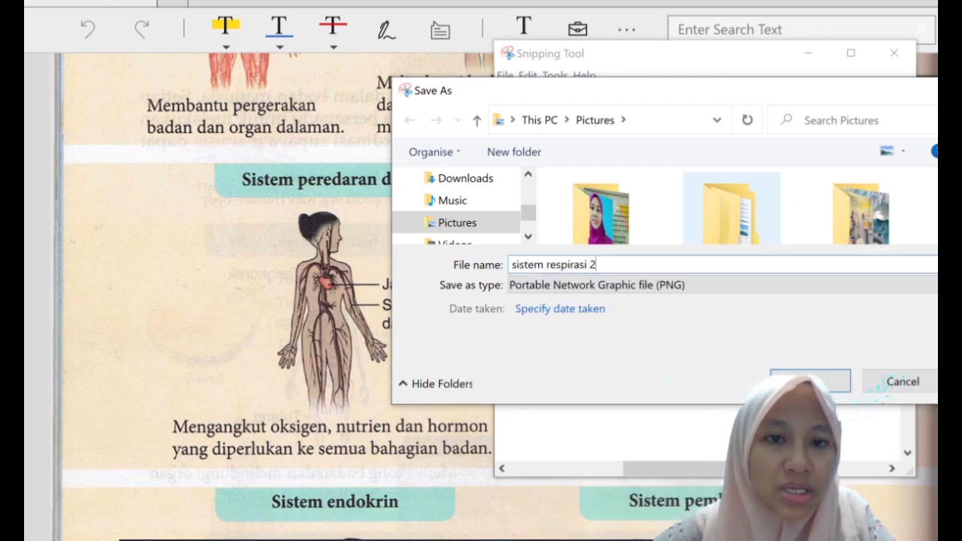
key("Return")
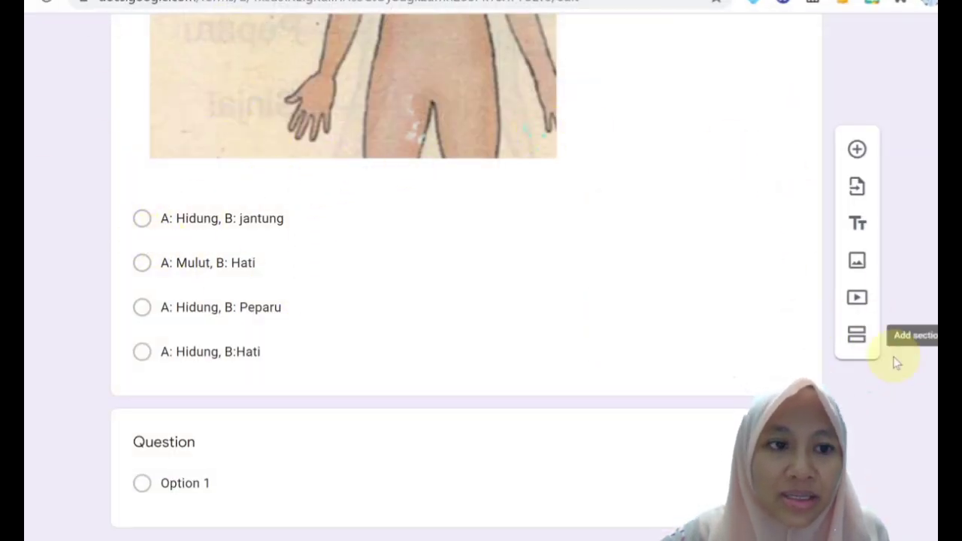
Select the new blank question and bring up its Insert image window.
left_click(150, 445)
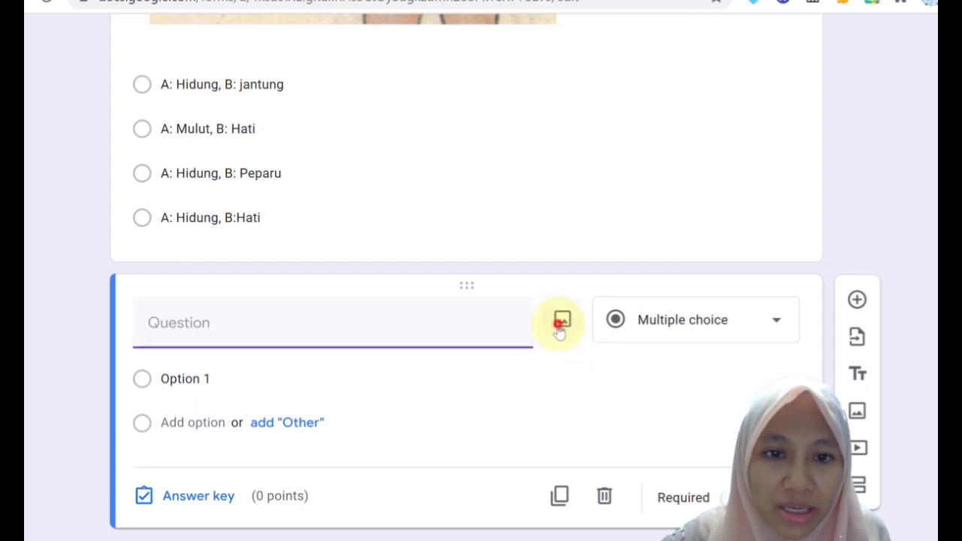
left_click(561, 323)
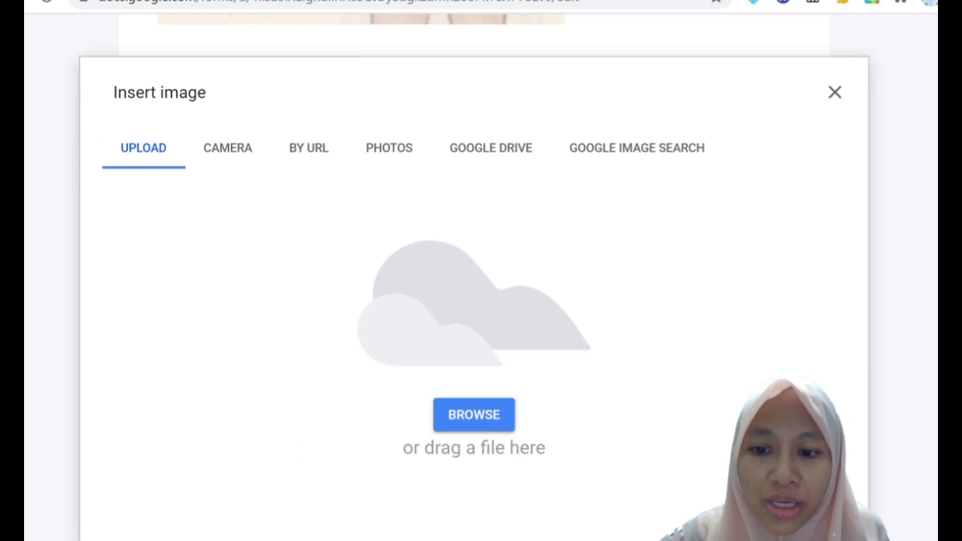
Upload the 'urutan organisasi' picture from Pictures into the question's image dialog.
mouse_move(103, 537)
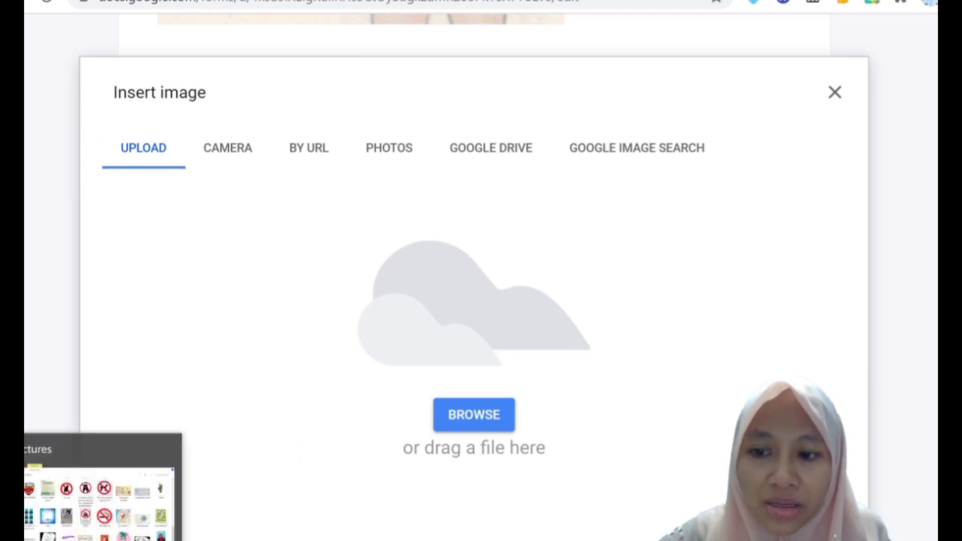
left_click(103, 488)
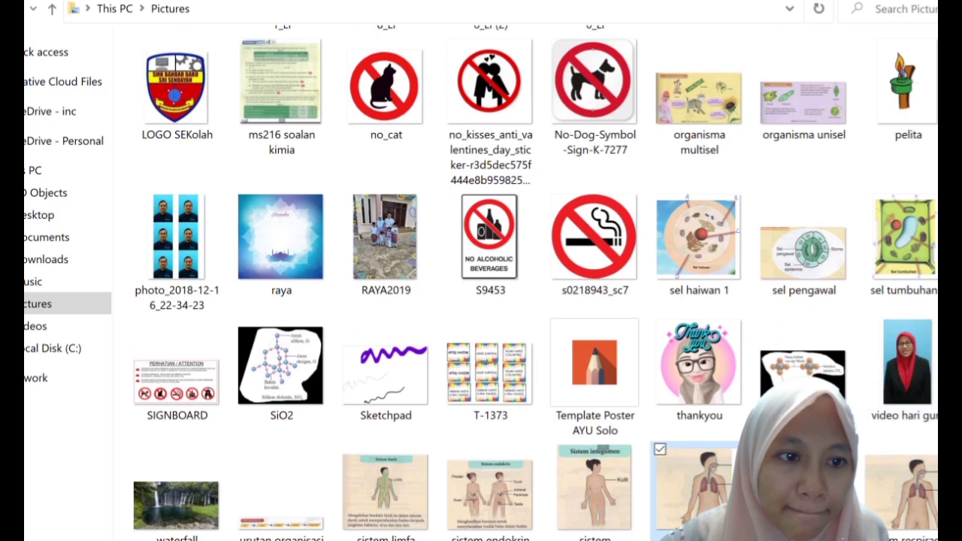
mouse_move(683, 485)
left_mouse_down()
mouse_move(571, 492)
mouse_move(485, 517)
left_mouse_up()
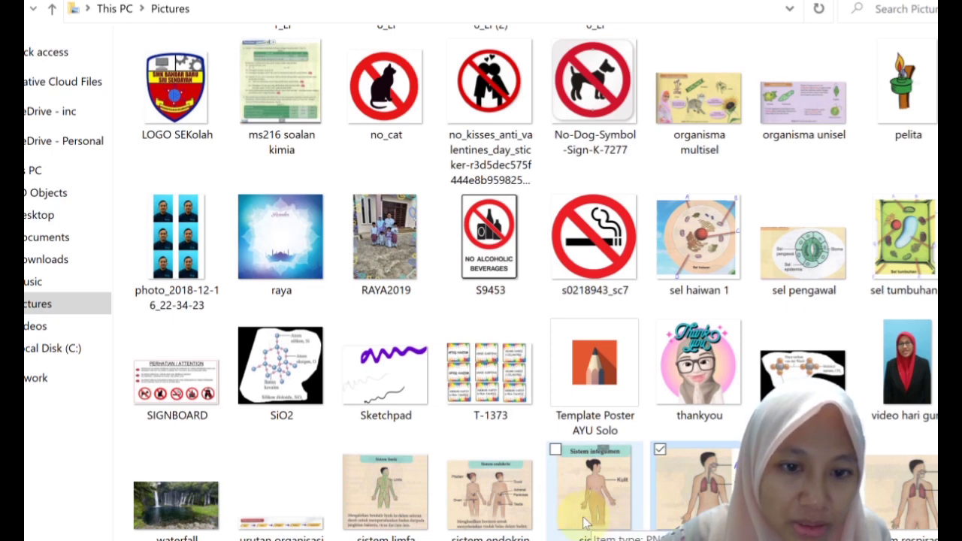
left_click(585, 522)
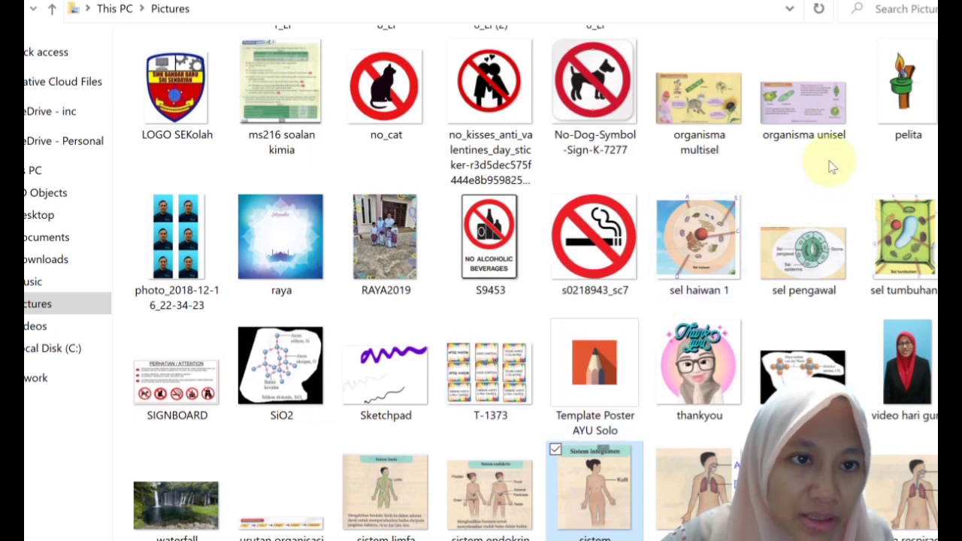
scroll(796, 225, "up", 5)
scroll(537, 300, "down", 5)
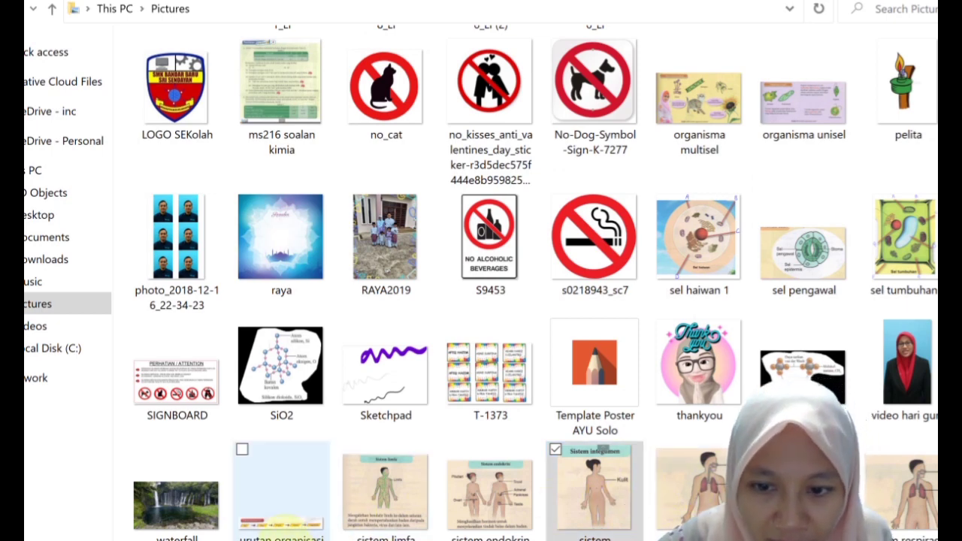
left_click(283, 530)
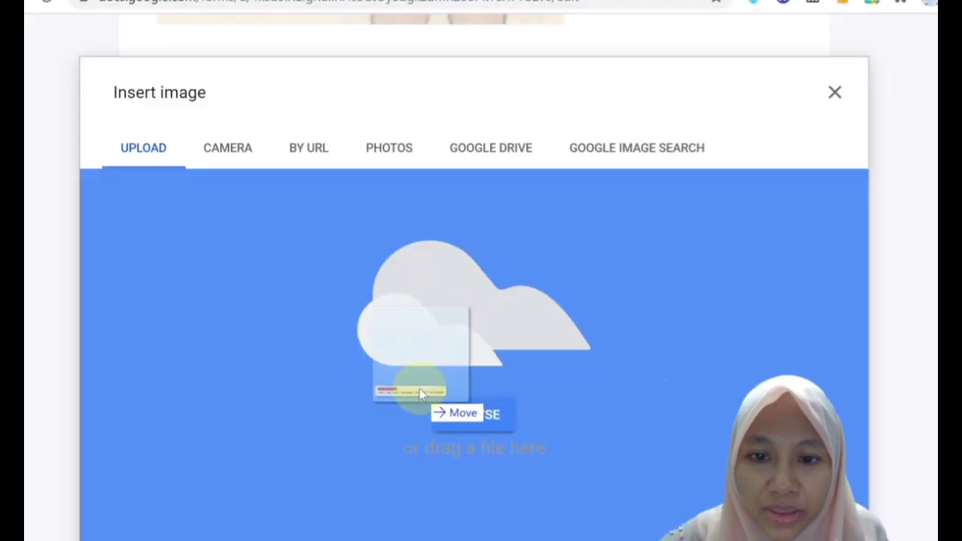
left_click_drag(282, 488, 421, 389)
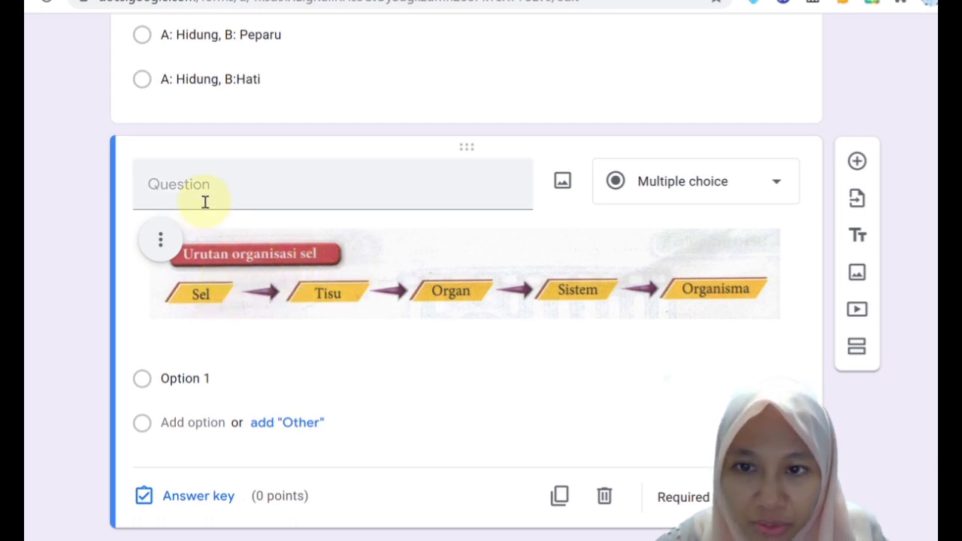
Enter the question text '2. Berkut adalah urutan organisasi sel. Yang manakah contoh sistem.'.
left_click(215, 186)
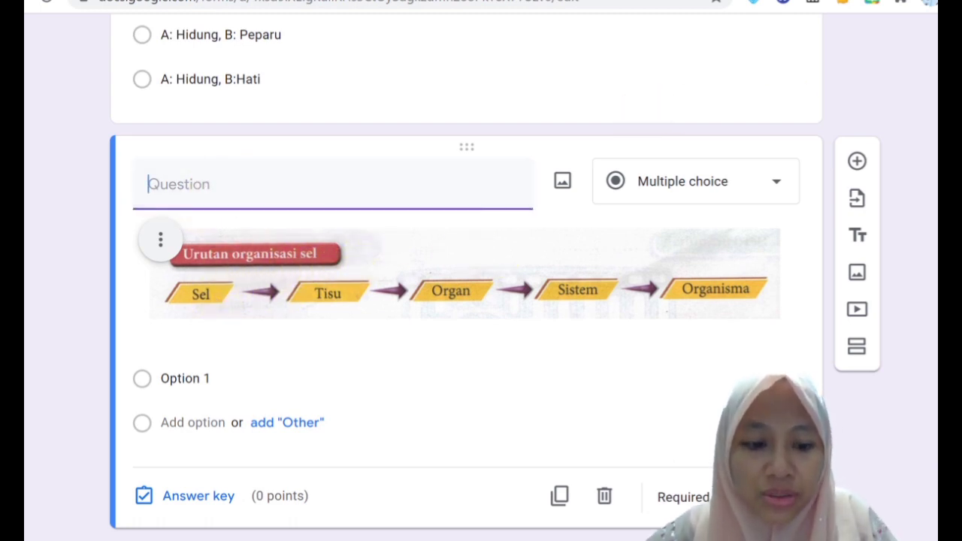
type("2.")
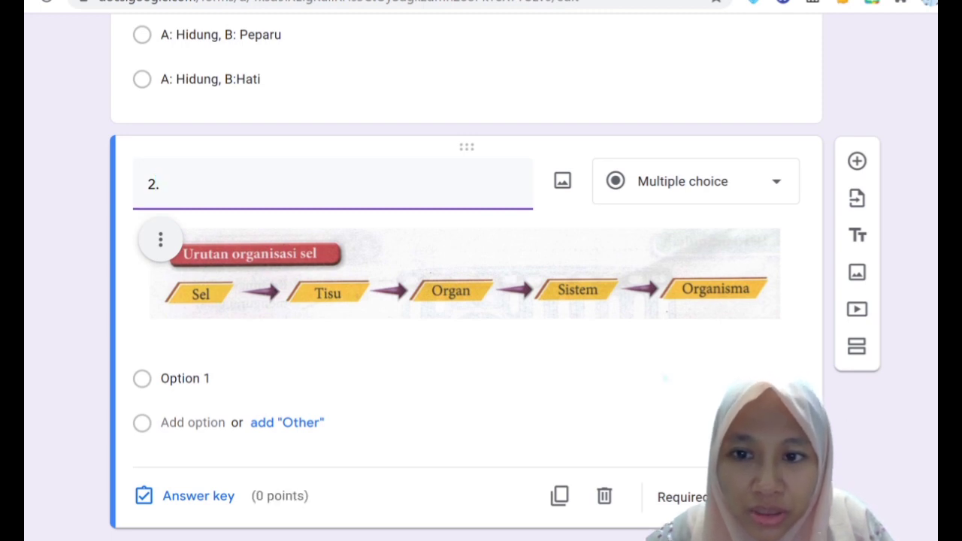
type(" Berku")
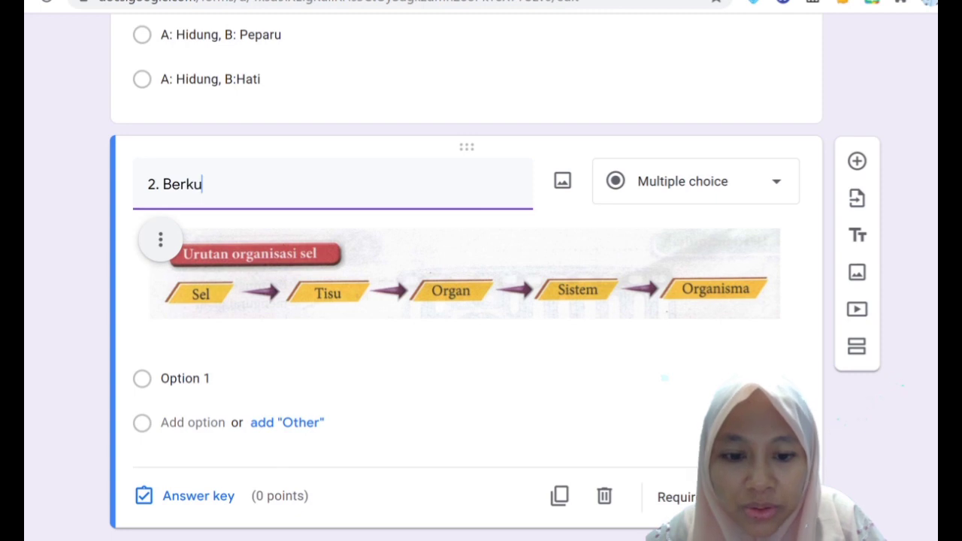
type("t adalah ")
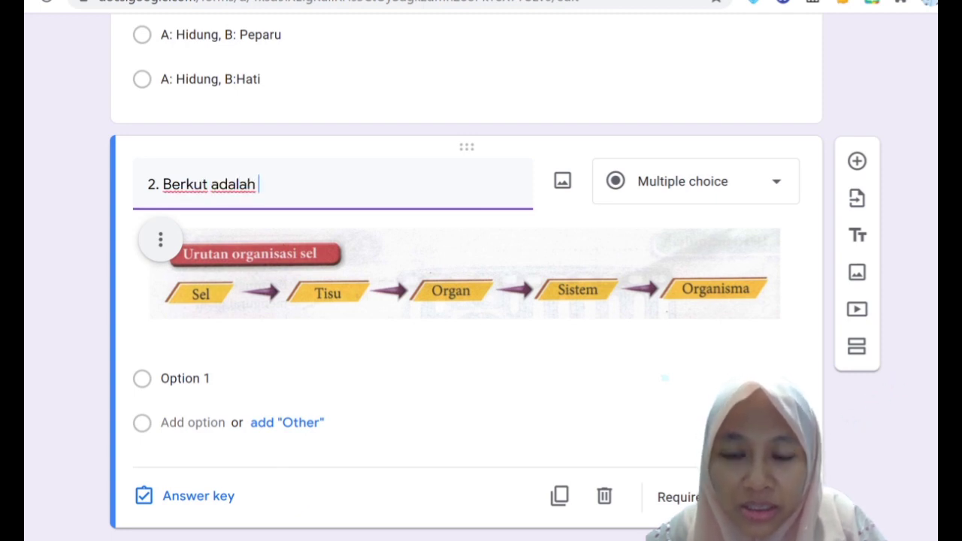
type("urutan organisasi")
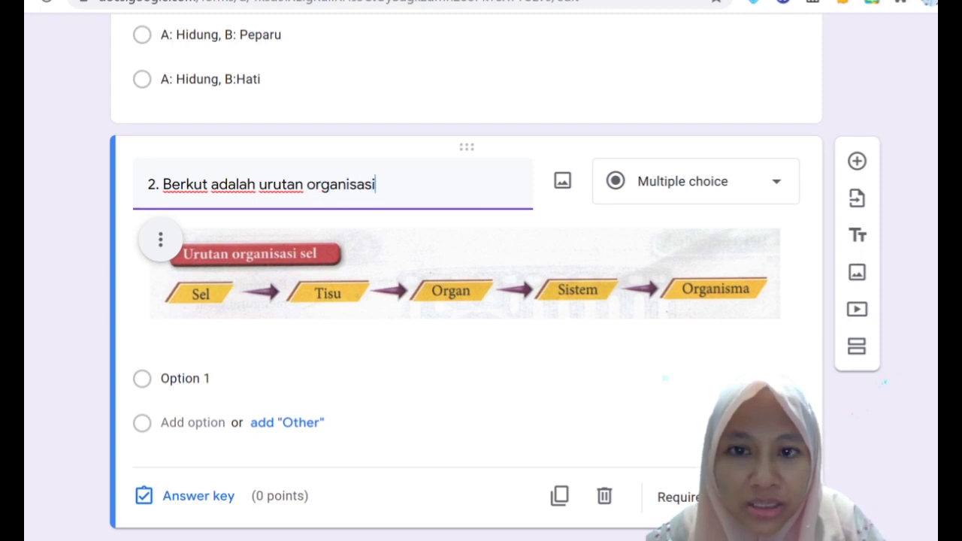
type(" sel.")
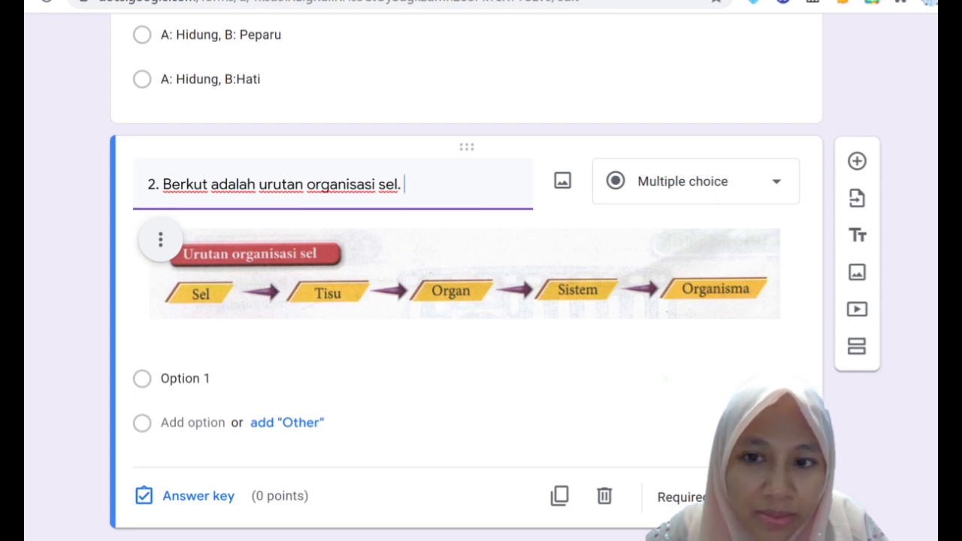
type("Ya")
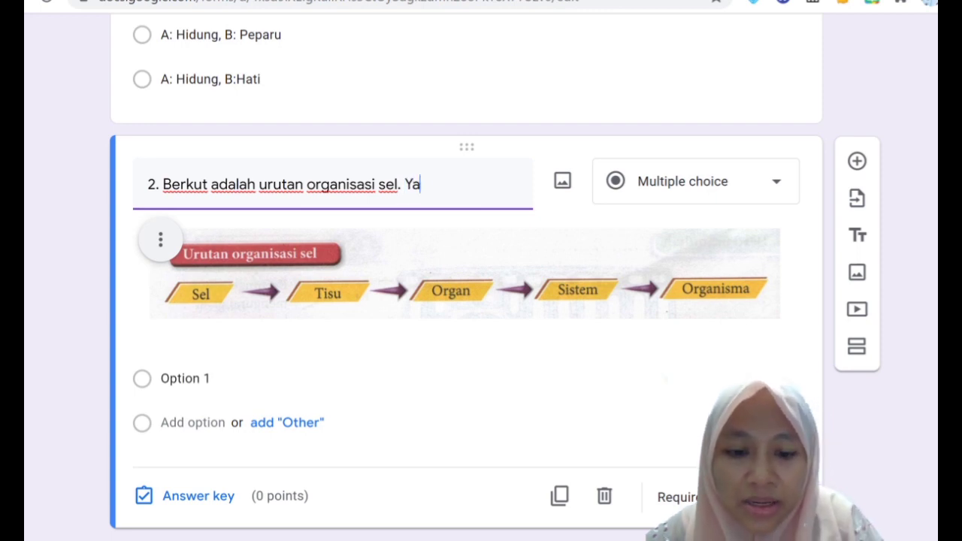
type("ng manaka")
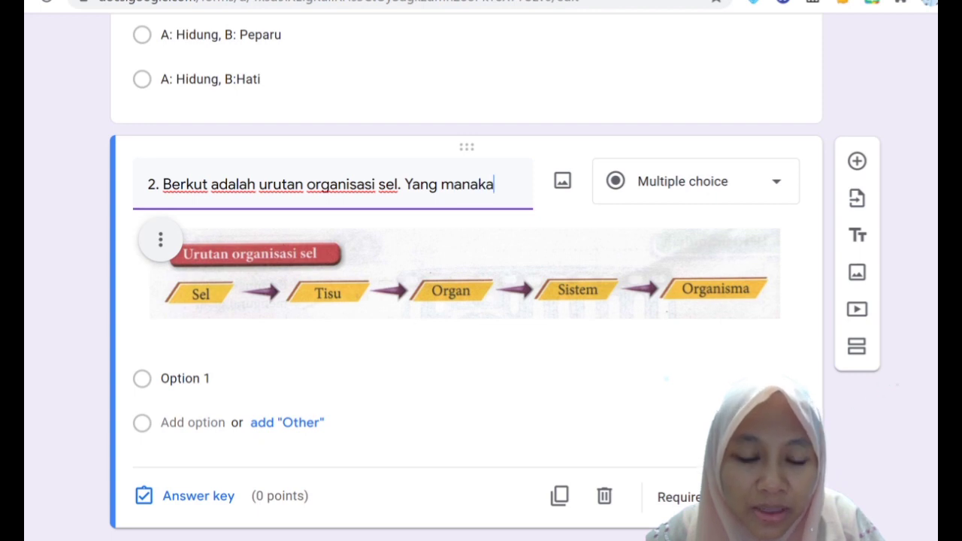
type("h contoh")
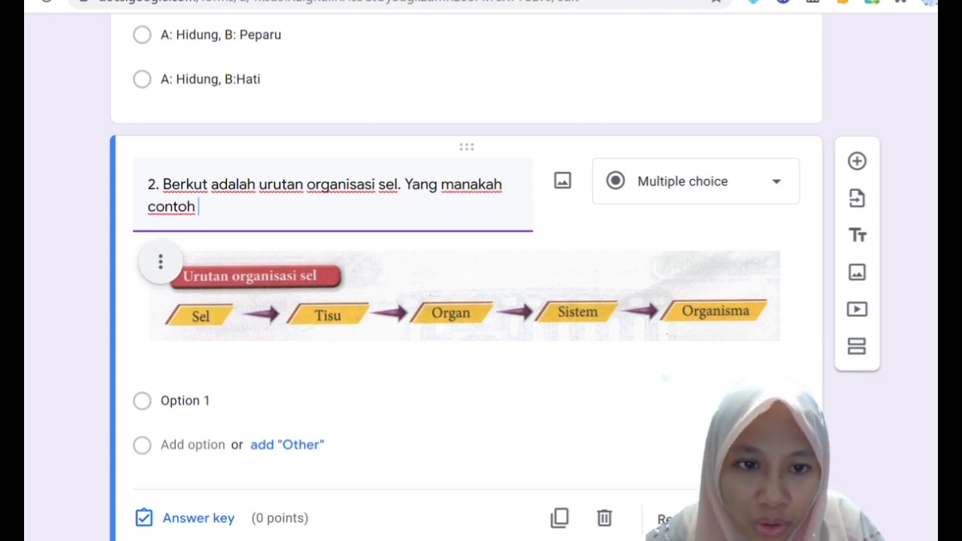
type(" sis")
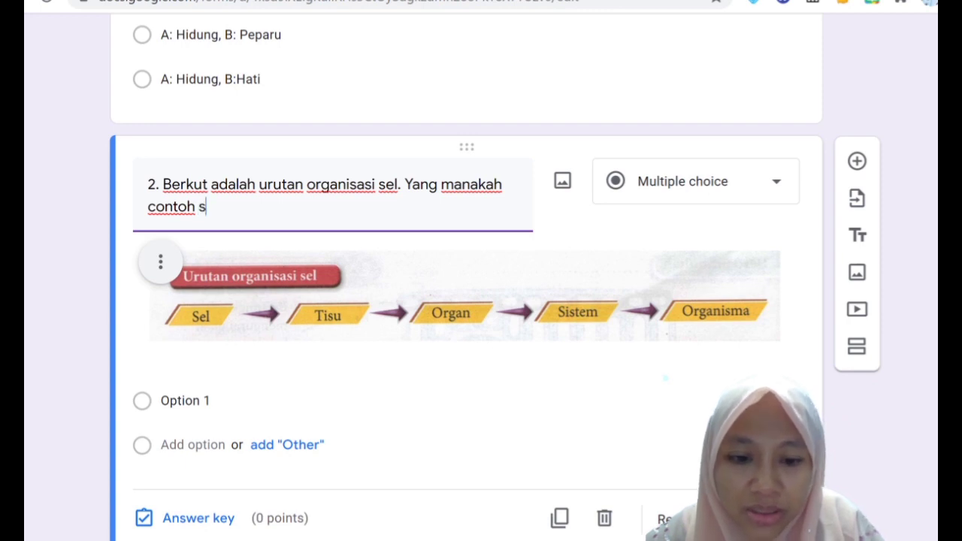
type("te")
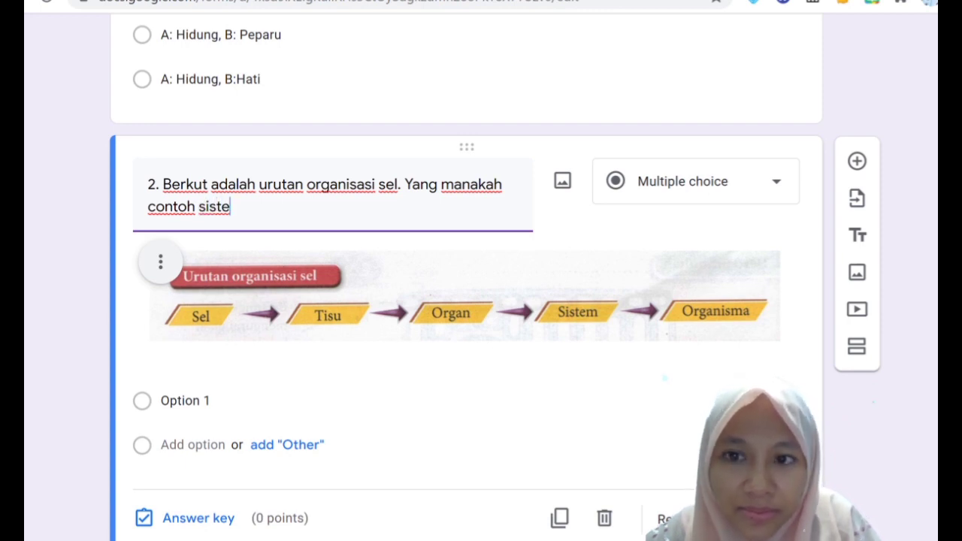
type("m.")
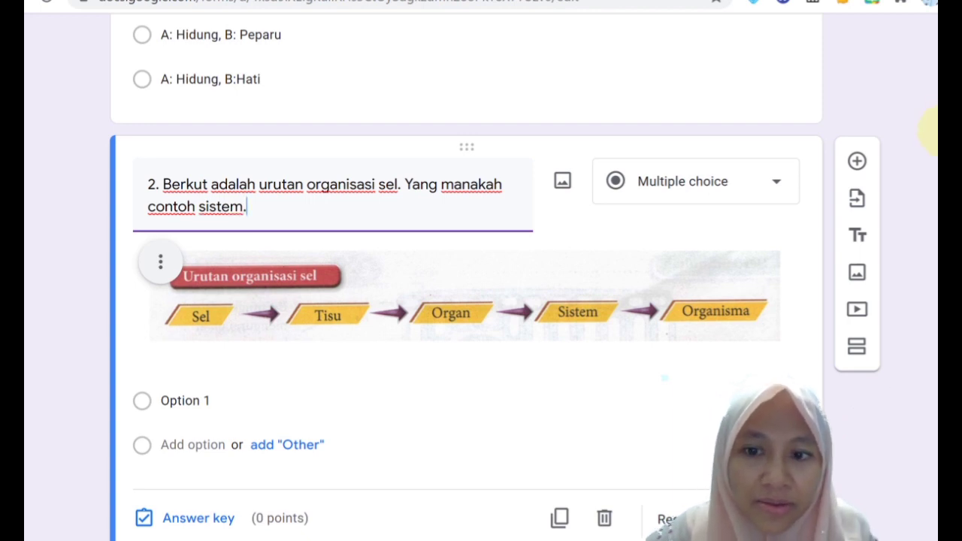
scroll(547, 270, "down", 1)
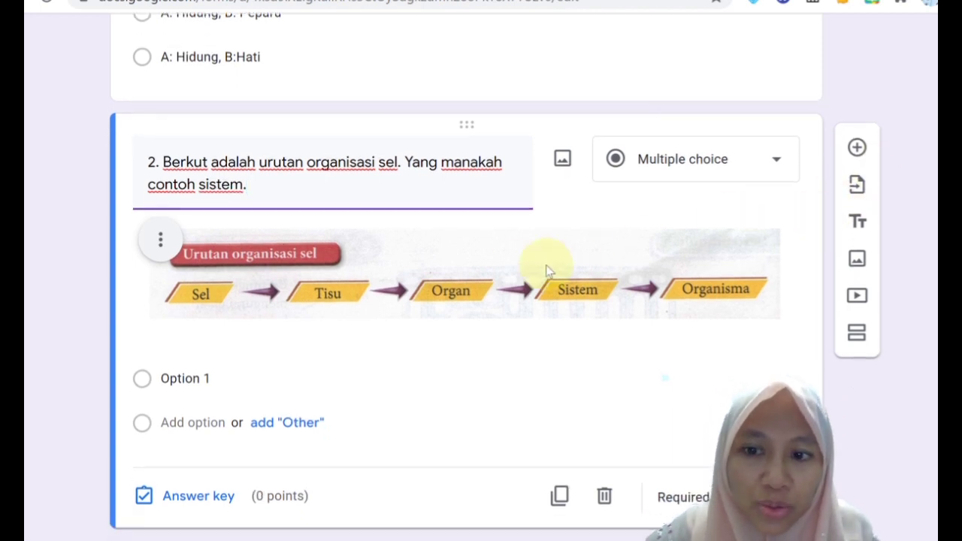
Make the first option 'A. Sistem respirasi' and add a second option.
left_click(182, 379)
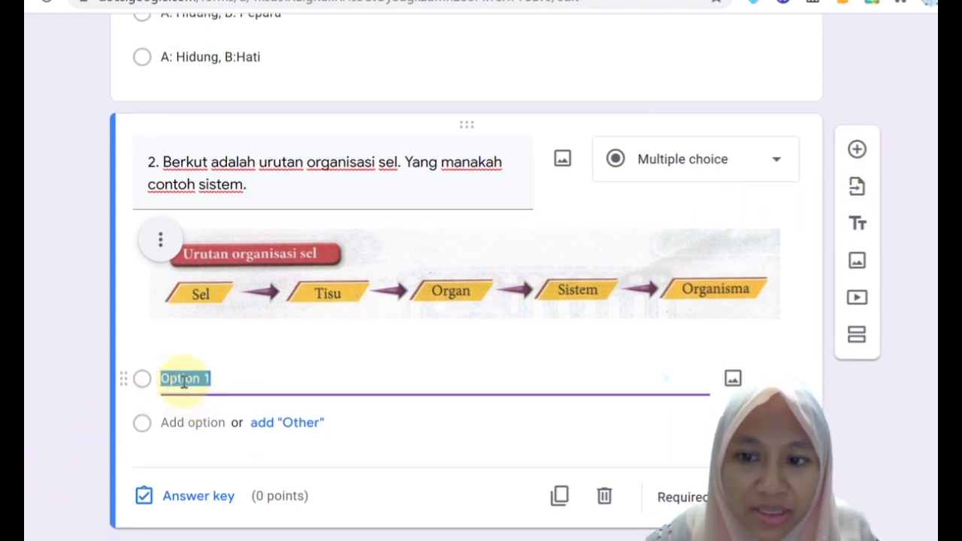
type("Siste")
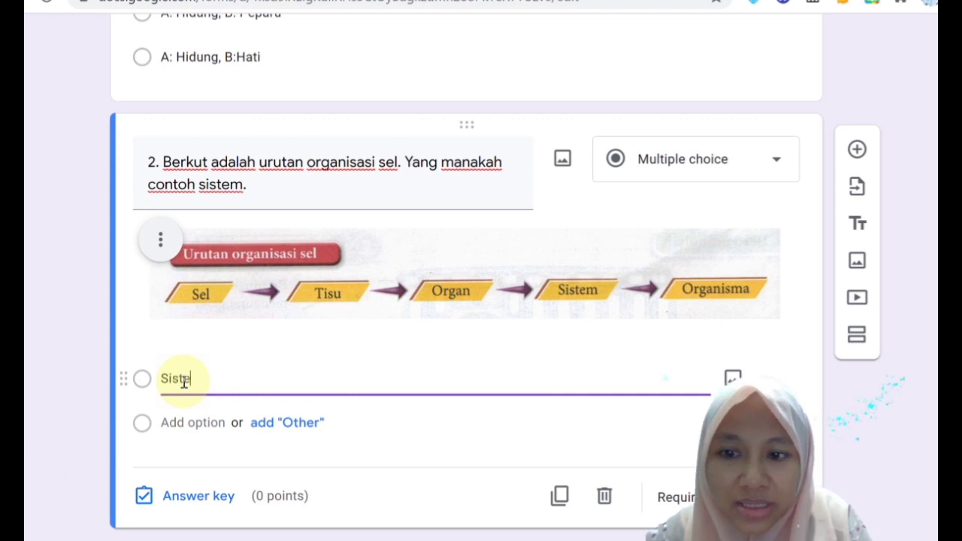
type("m respi")
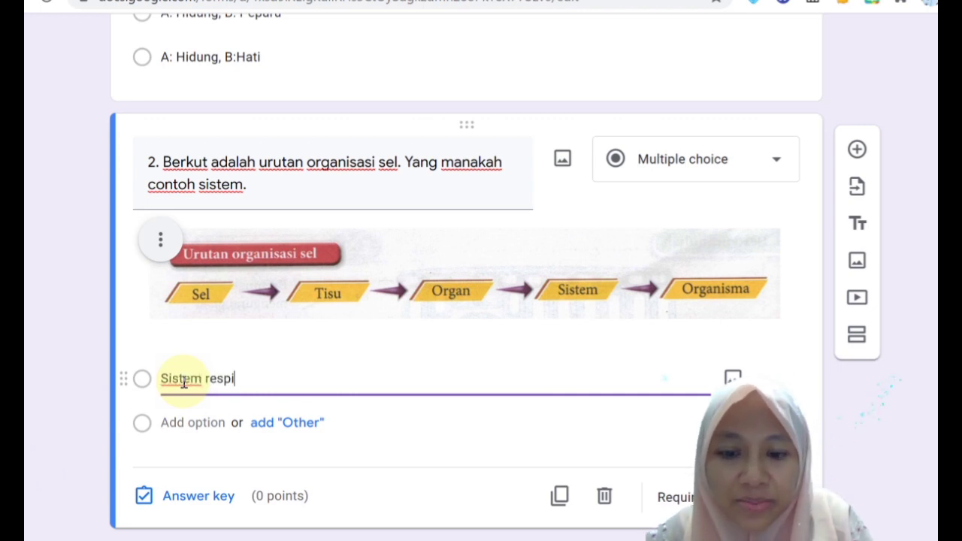
type("rasi")
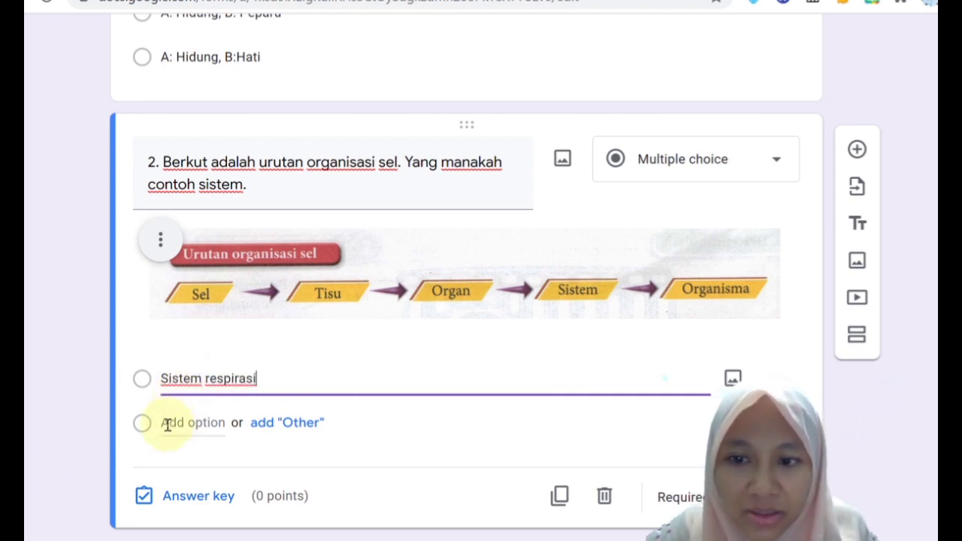
left_click(166, 423)
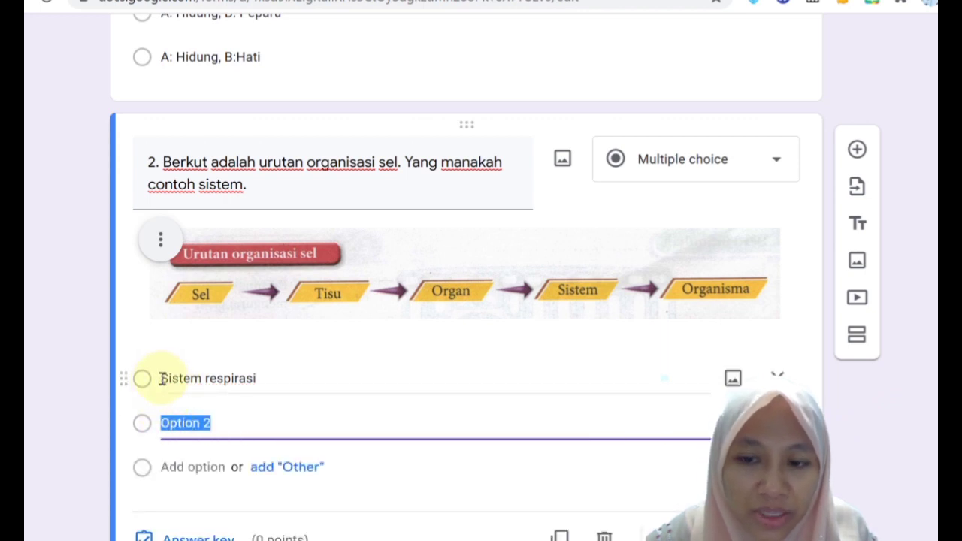
left_click(162, 378)
left_click(161, 379)
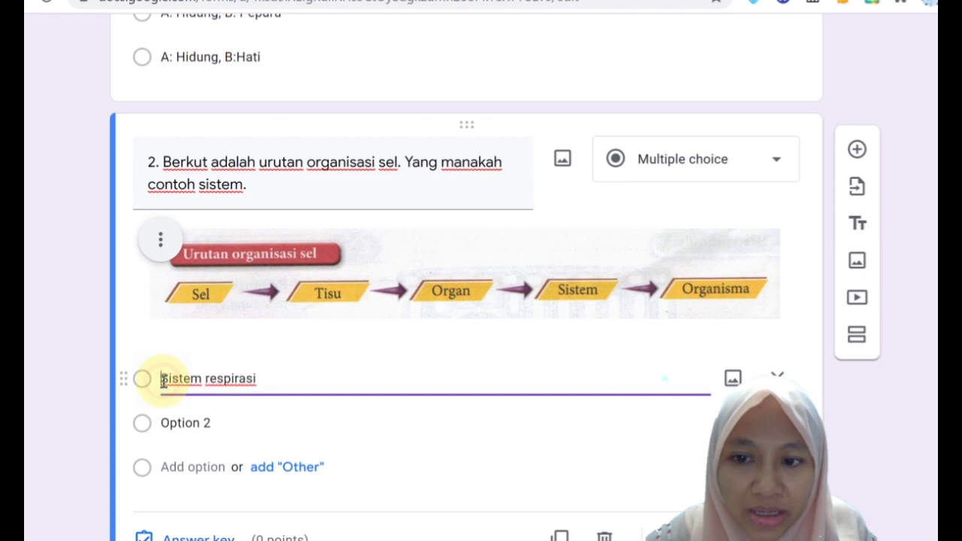
type("1")
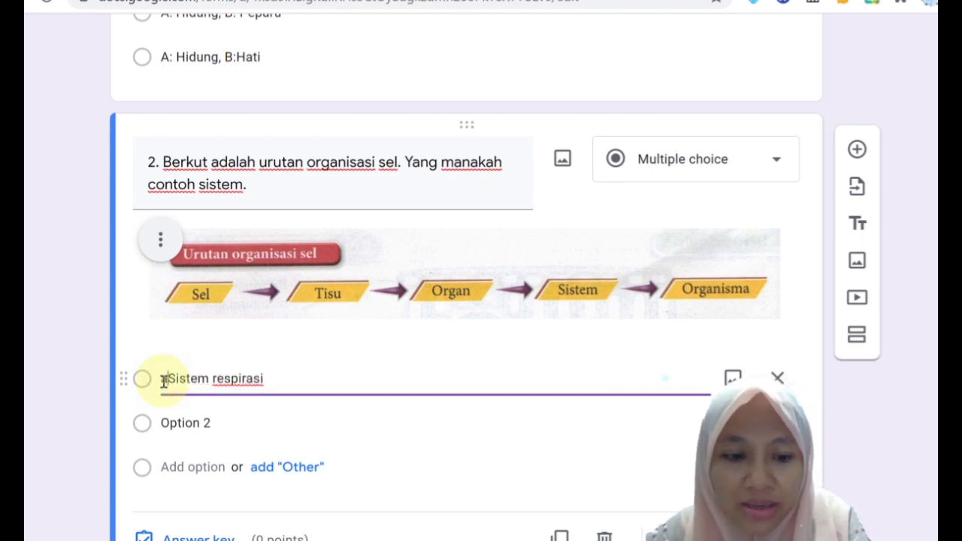
type(".")
key("BackSpace")
key("BackSpace")
key("BackSpace")
type("a.")
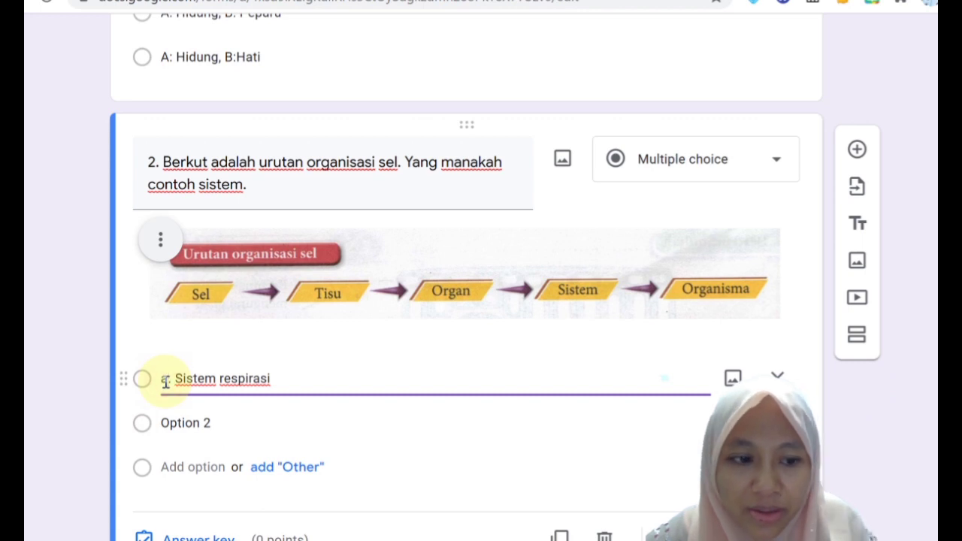
key("BackSpace")
key("BackSpace")
key("BackSpace")
type("A.")
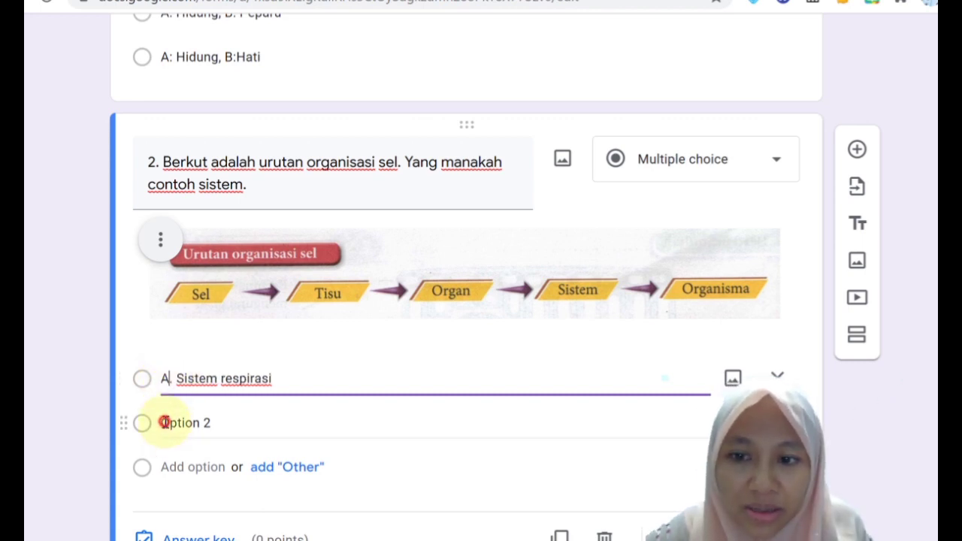
Prefix the second option with B. and add options C. Sistem tisu and D. Sistem otot.
left_click(164, 422)
type("B. Sistem sel")
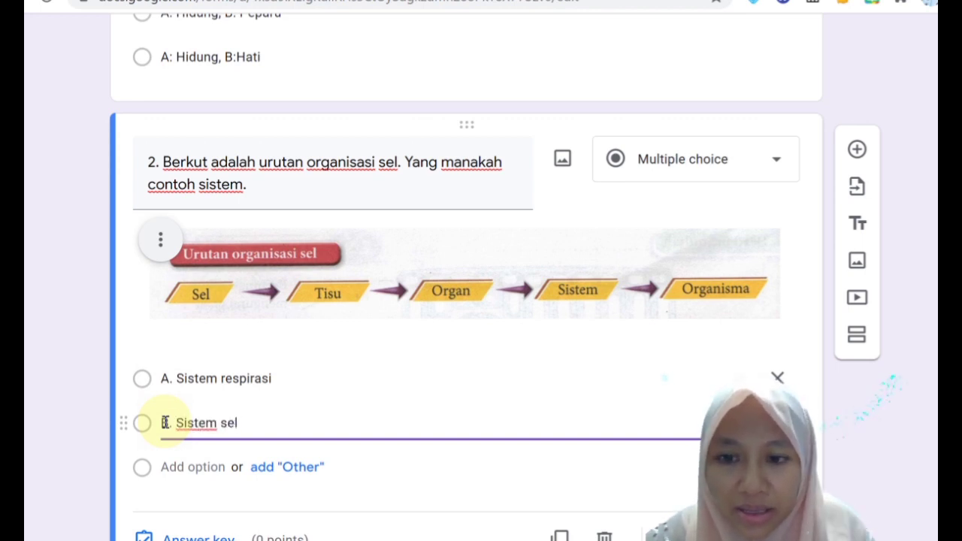
left_click(165, 466)
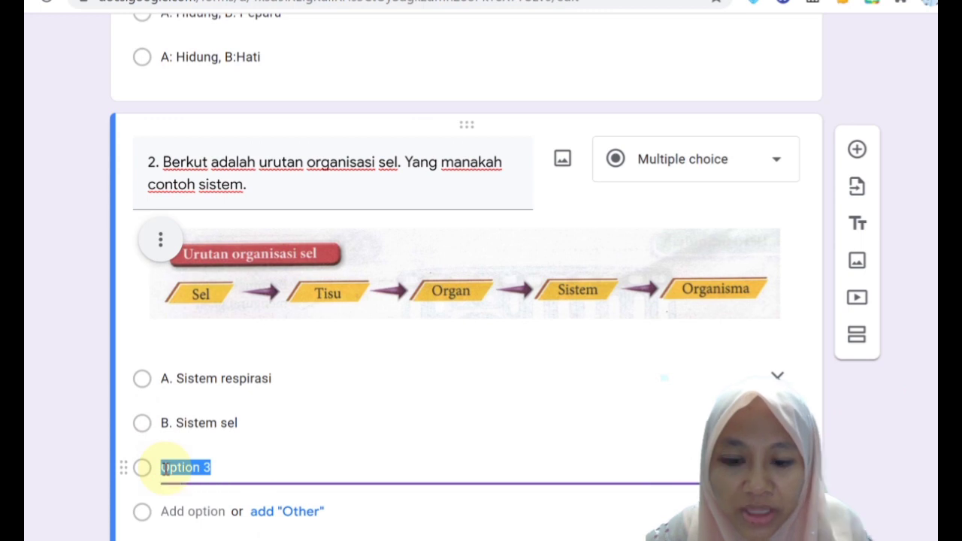
type("C")
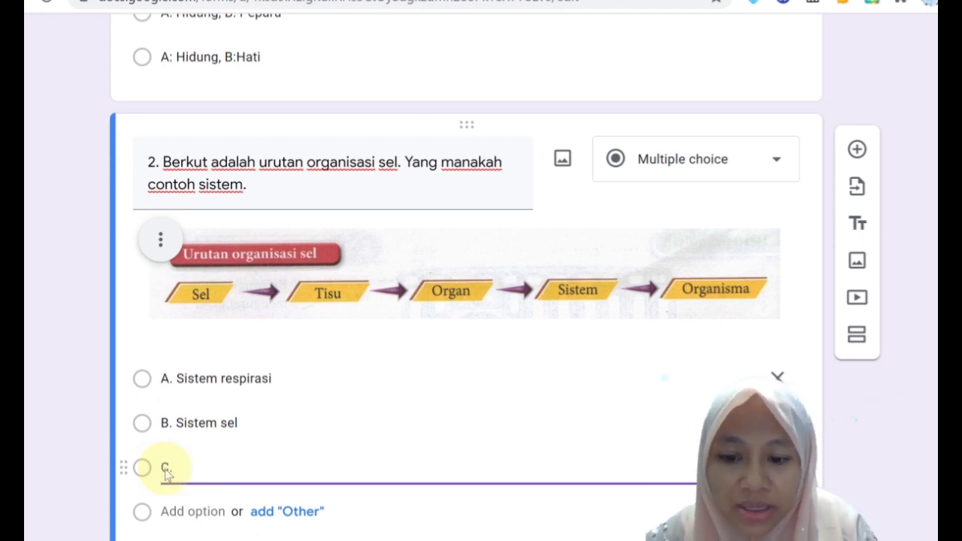
type(". Sistem tisu")
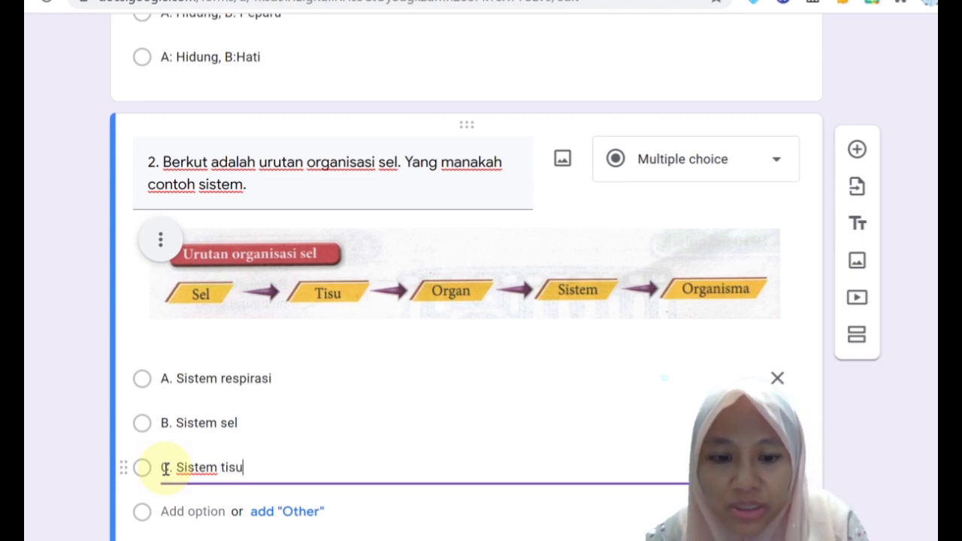
left_click(165, 505)
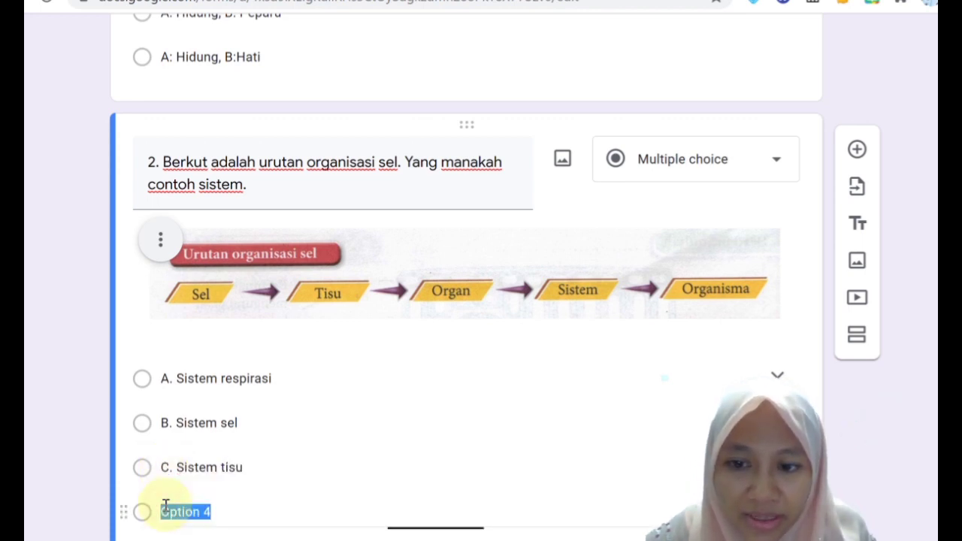
type("D. S")
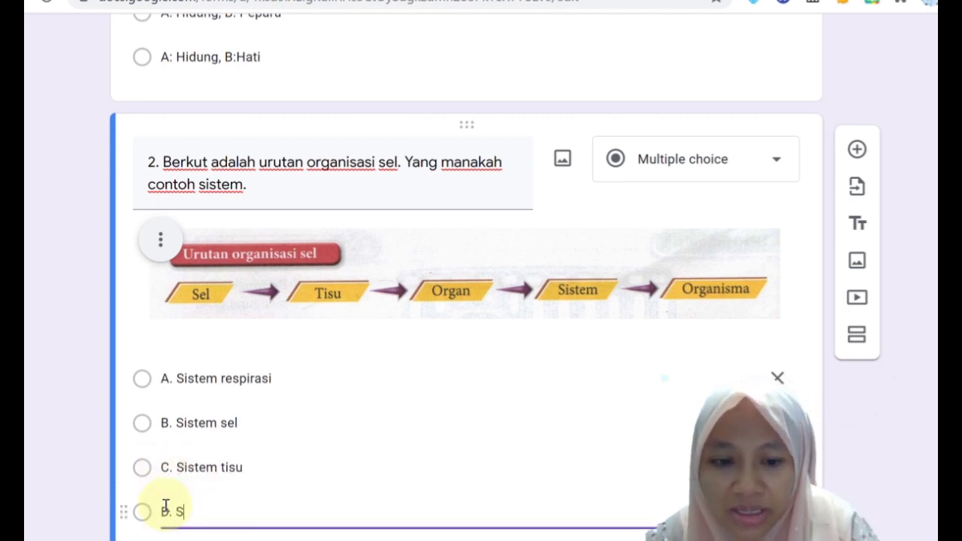
type("istem ")
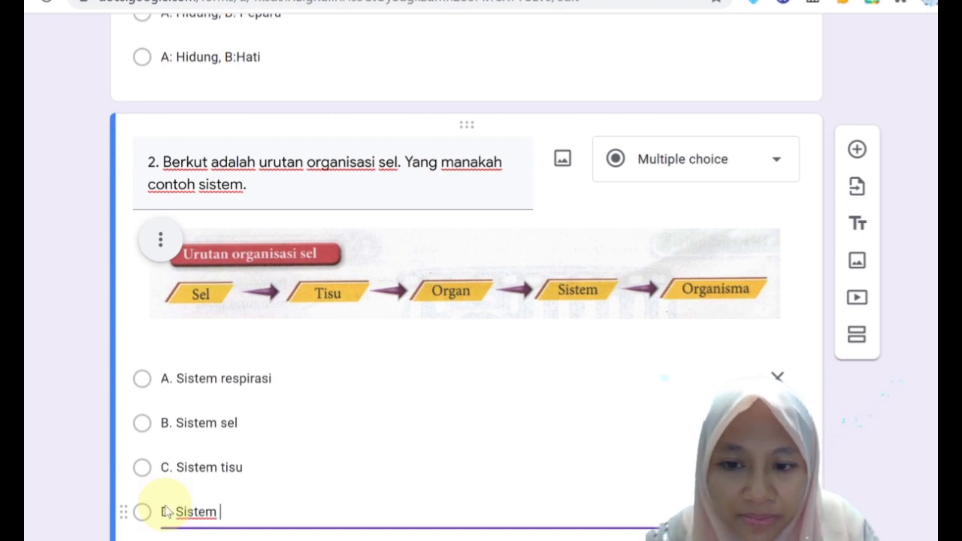
type("otot")
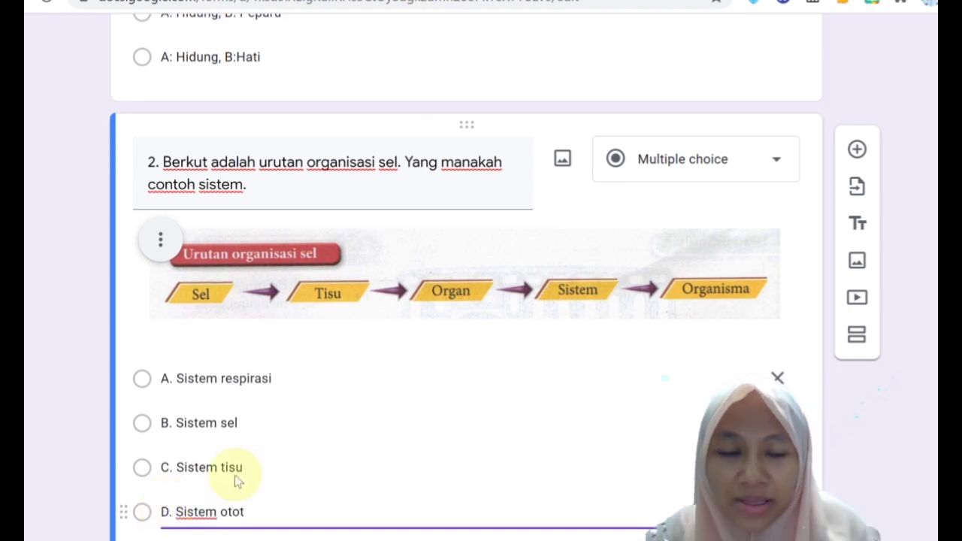
Set question 2 to 5 points in its answer key.
scroll(576, 326, "down", 3)
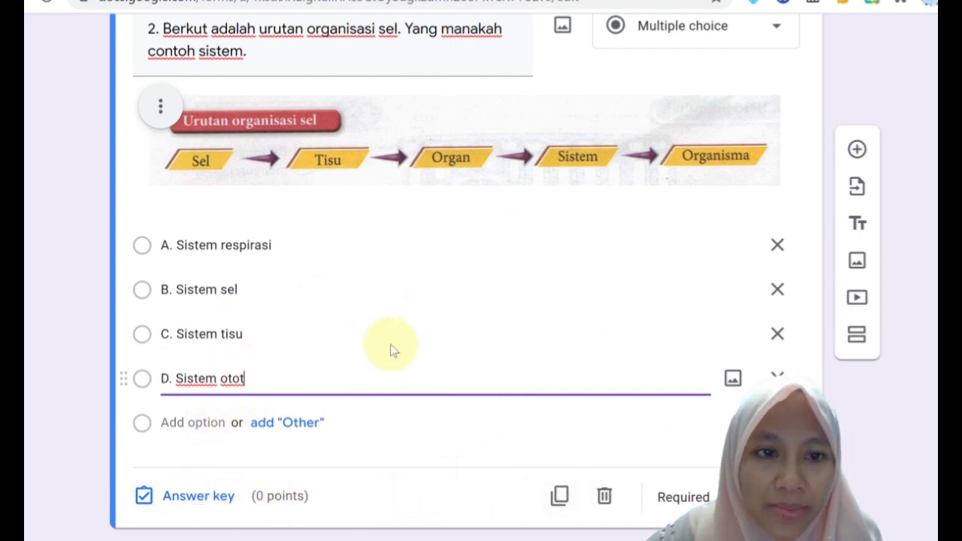
left_click(185, 500)
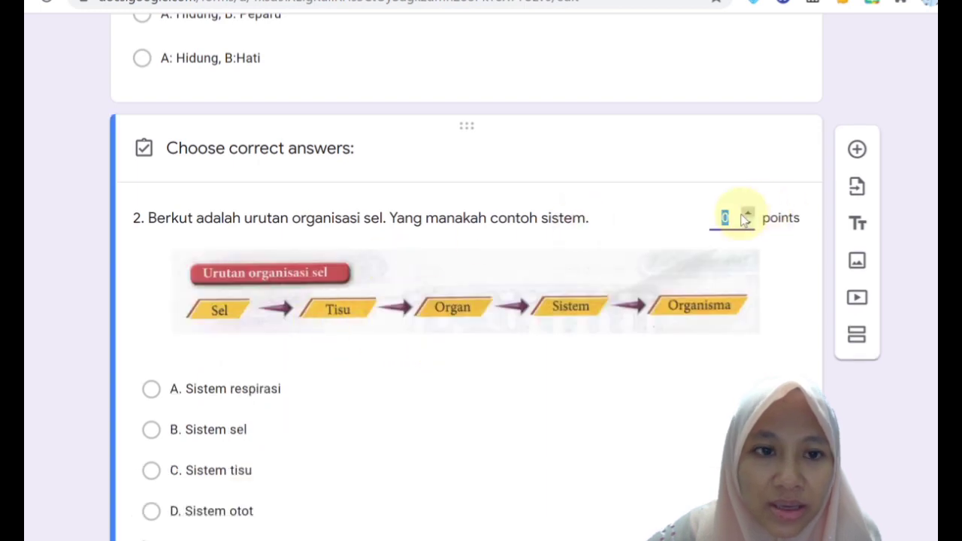
type("5")
scroll(665, 272, "down", 3)
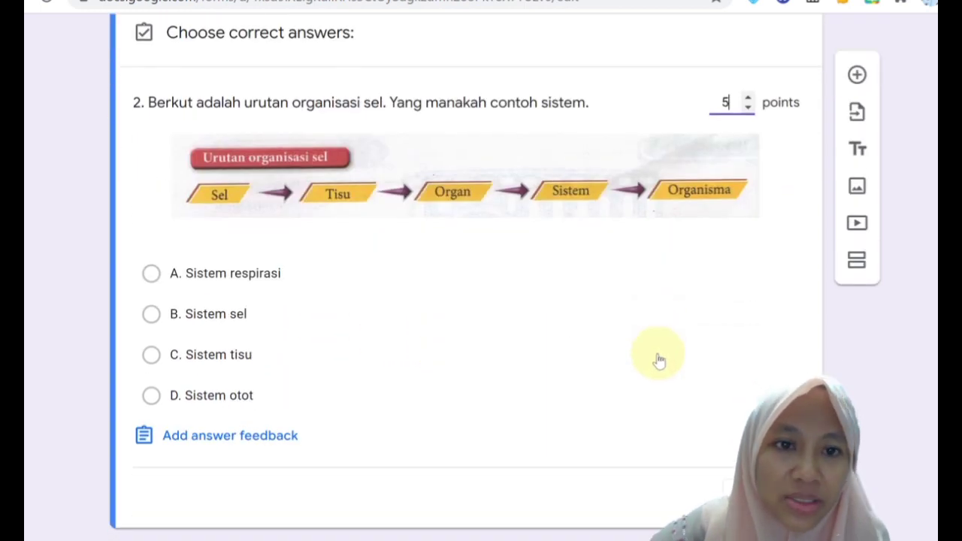
Leave answer feedback empty and mark A. Sistem respirasi as the correct answer.
left_click(196, 445)
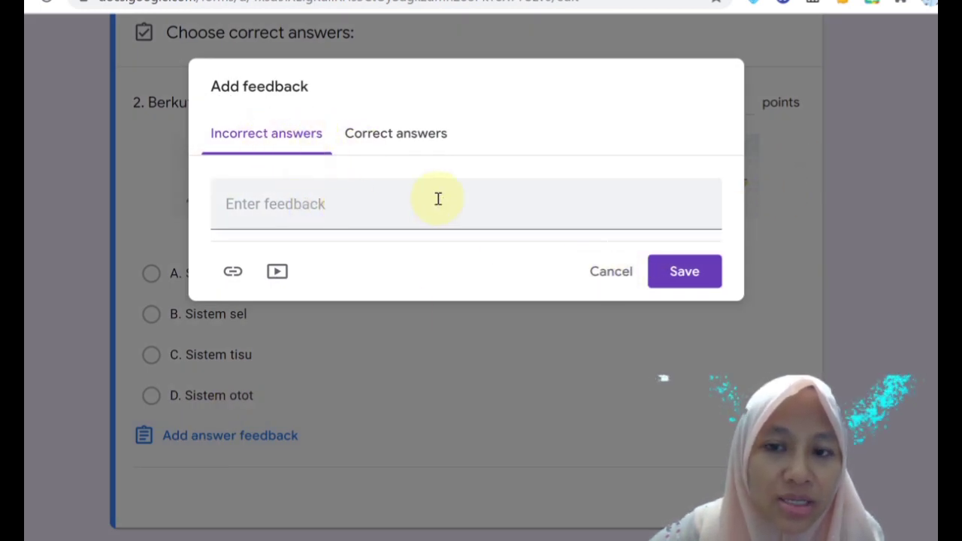
left_click(416, 143)
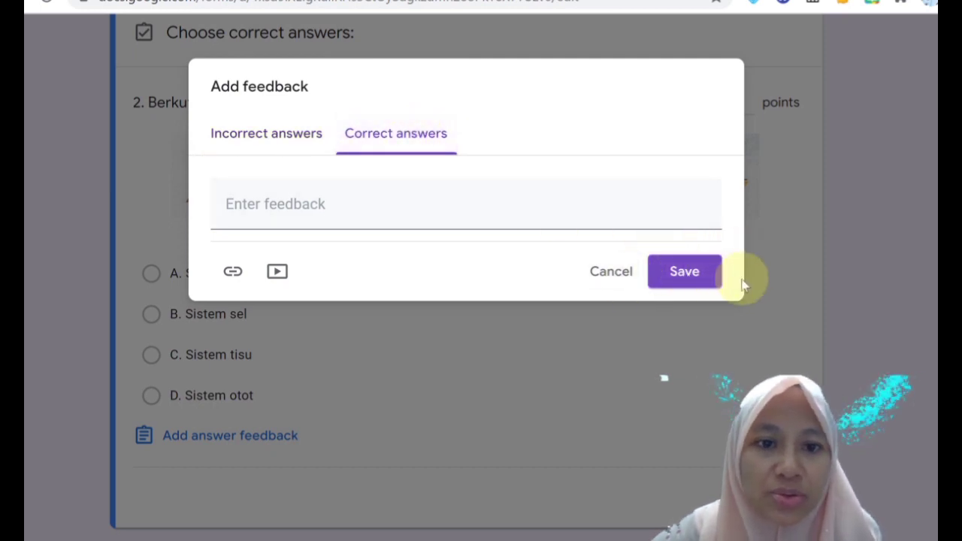
left_click(620, 280)
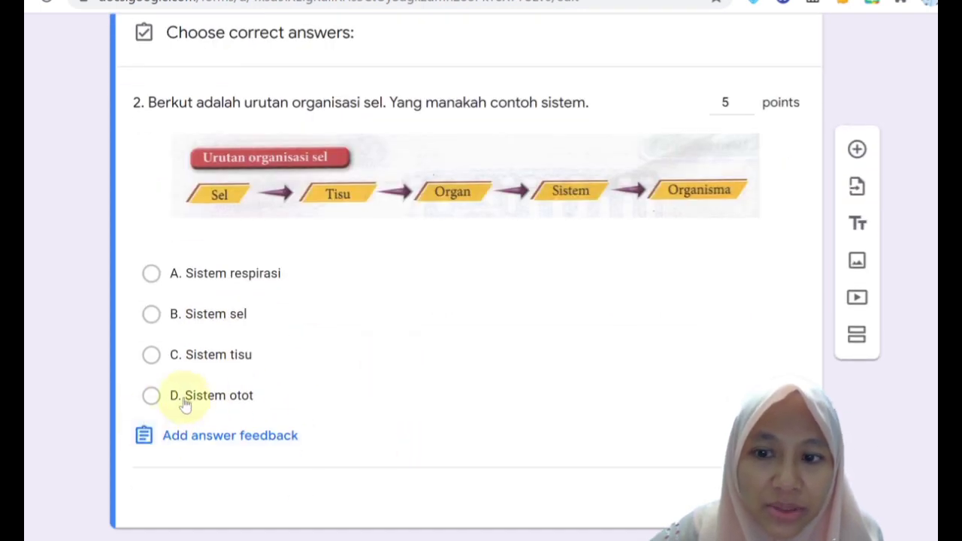
left_click(151, 274)
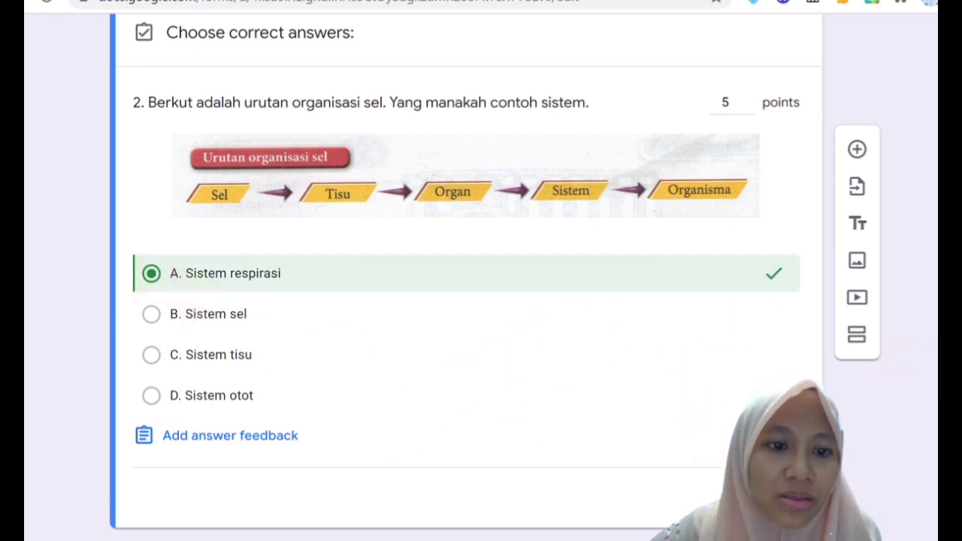
scroll(493, 270, "up", 2)
scroll(493, 270, "up", 2)
scroll(493, 270, "up", 3)
scroll(494, 269, "up", 2)
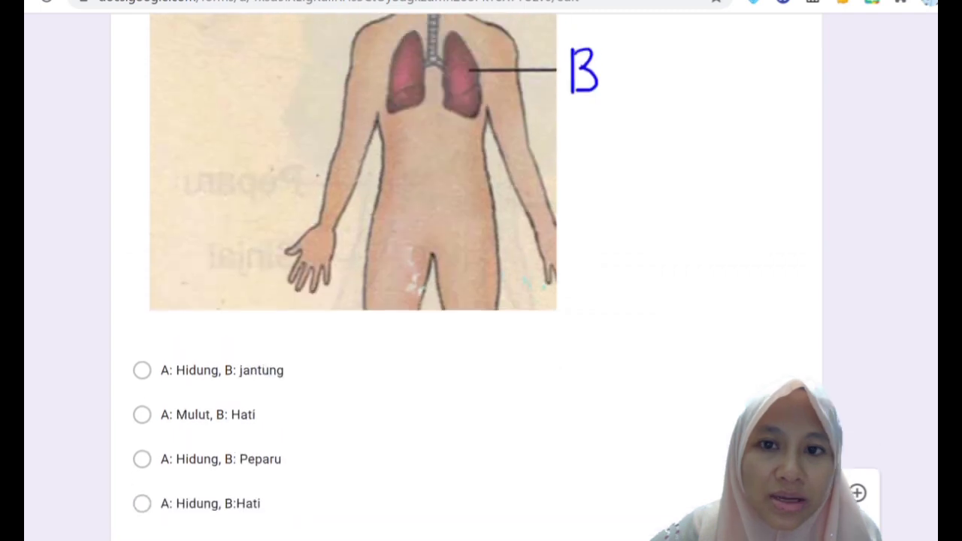
scroll(494, 270, "up", 4)
scroll(494, 270, "up", 1)
scroll(494, 270, "down", 1)
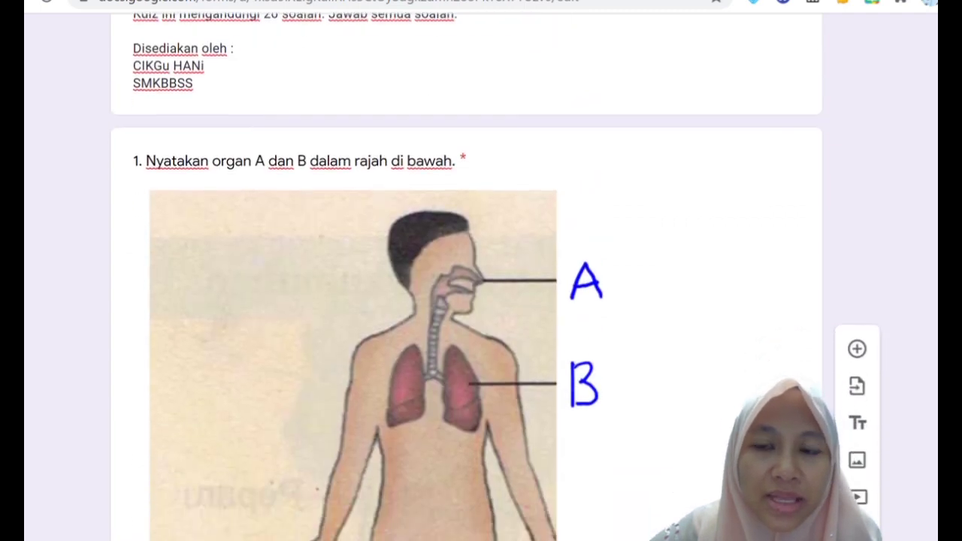
scroll(494, 269, "down", 1)
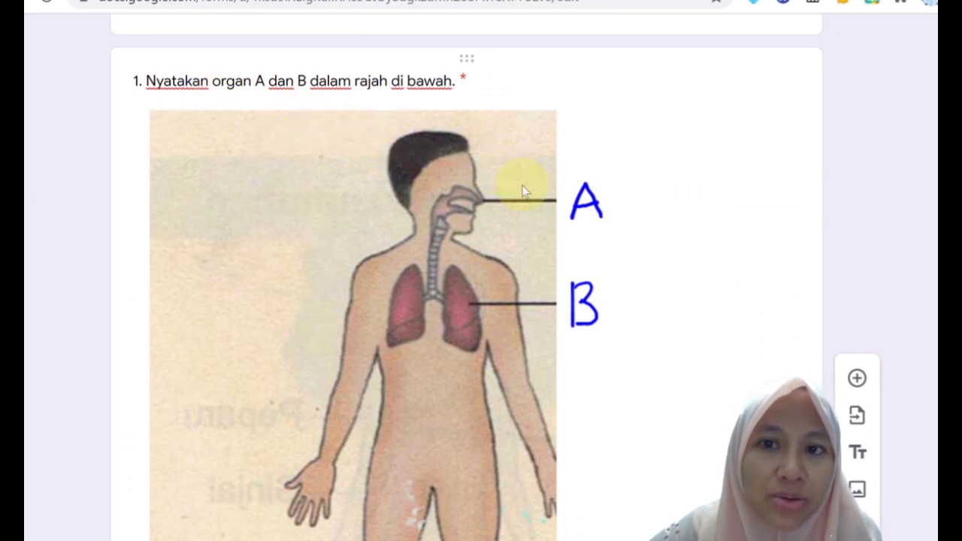
scroll(526, 235, "down", 3)
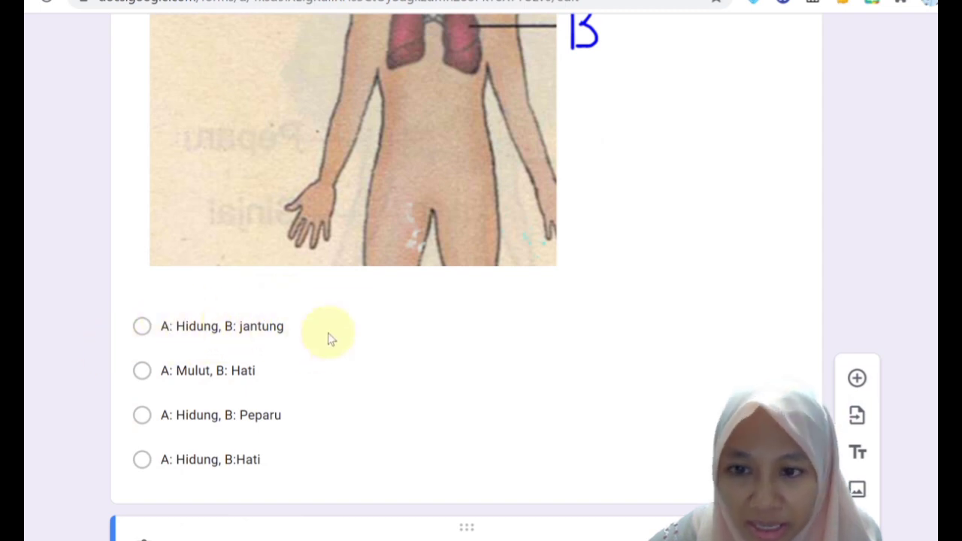
scroll(606, 307, "down", 7)
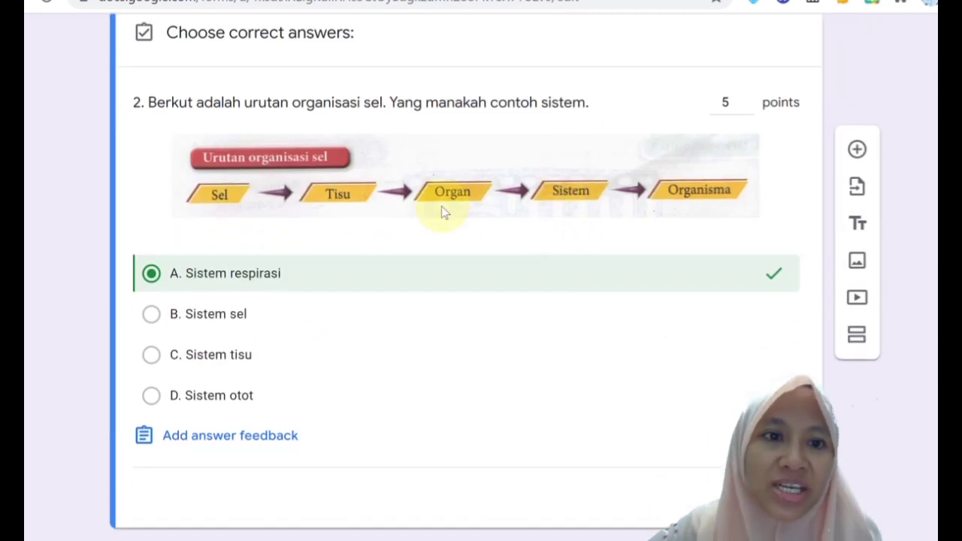